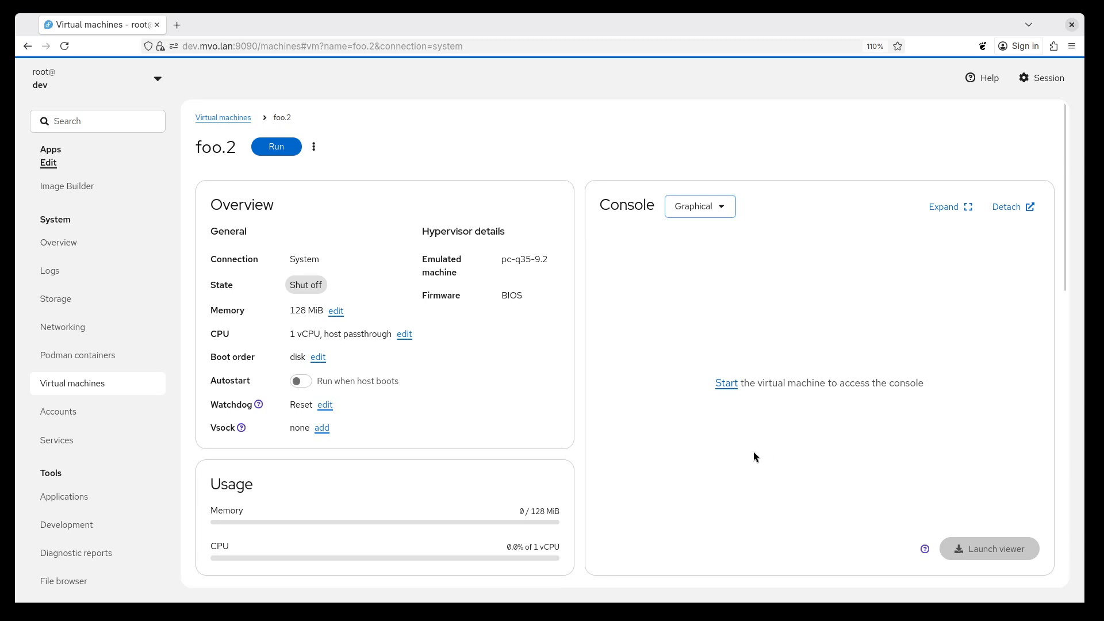
# Start the foo.2 virtual machine to view its graphical console, and shut the machine down again.
pyautogui.click(727, 384)
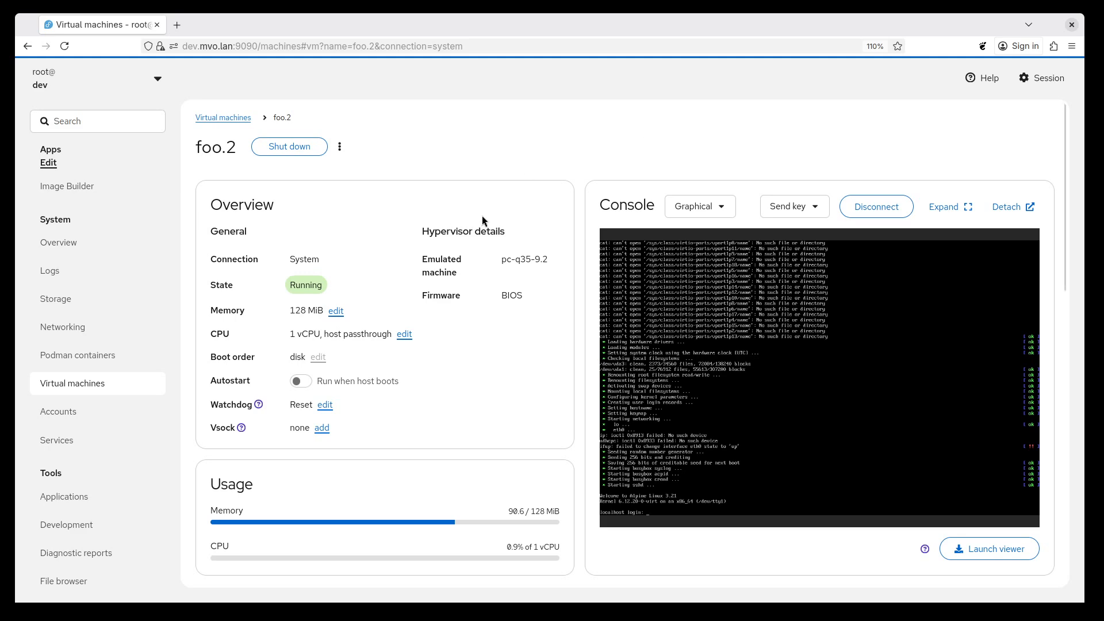
pyautogui.click(299, 150)
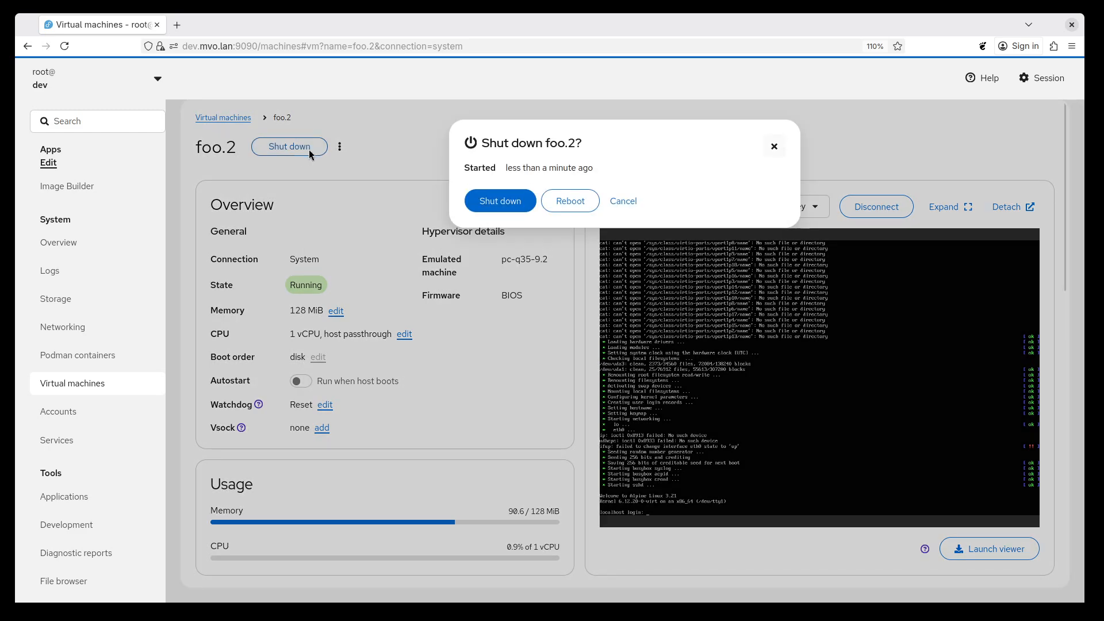
pyautogui.click(493, 201)
# Remove the VNC graphics device from foo.2 by running "virt-xml foo.2 --remove-device --graphics vnc" in the terminal.
pyautogui.scroll(-2, 74, 493)
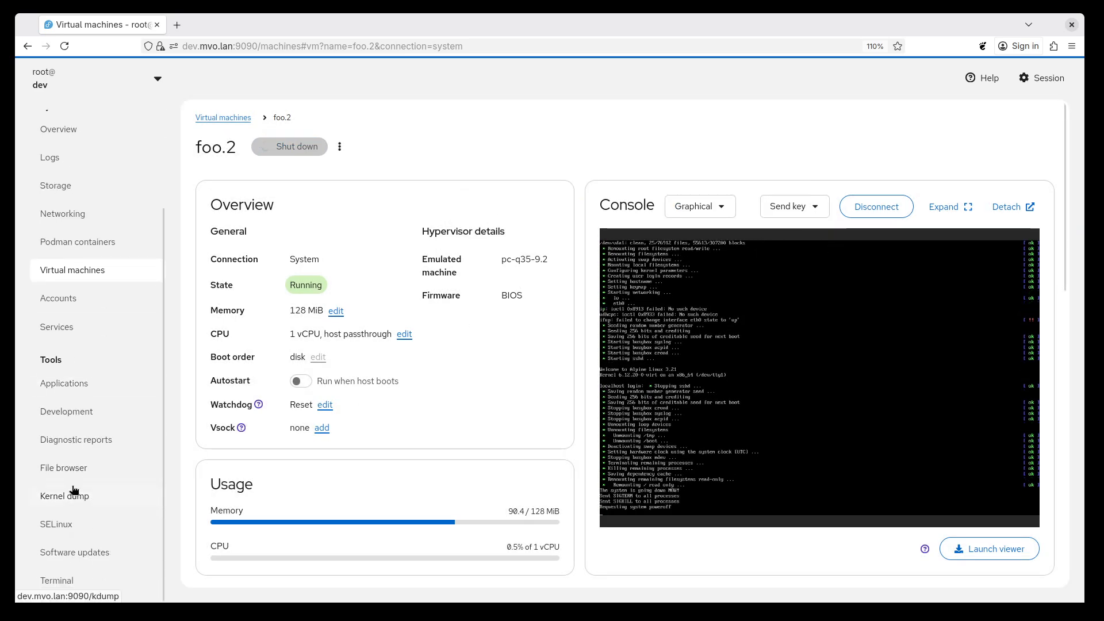
pyautogui.click(81, 582)
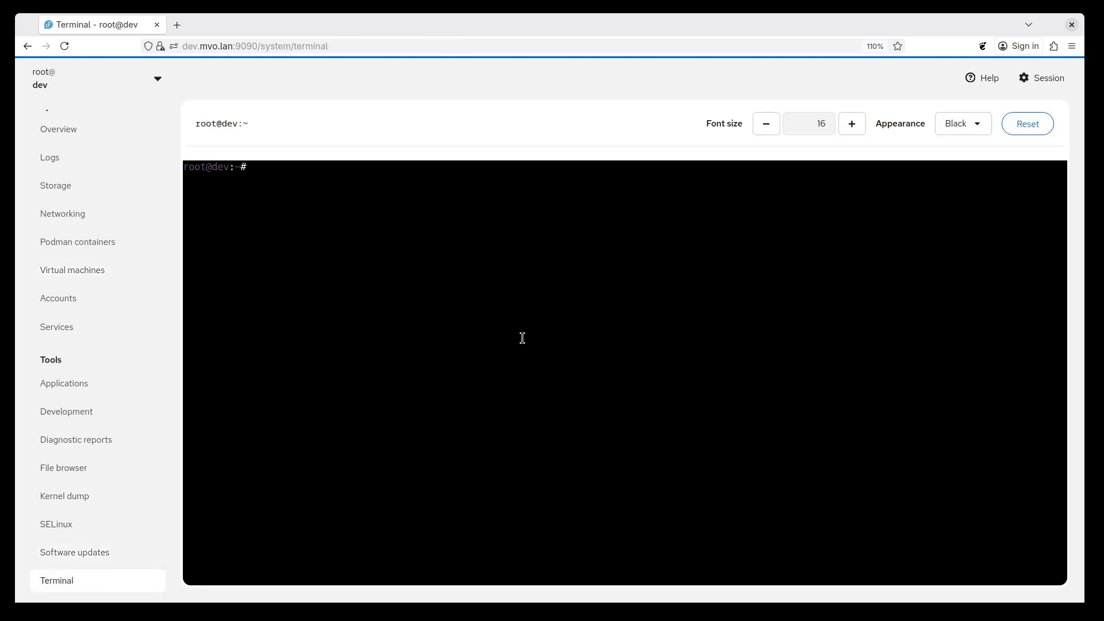
pyautogui.write('virt-xml foo.2 --remove-device --graphics vnc')
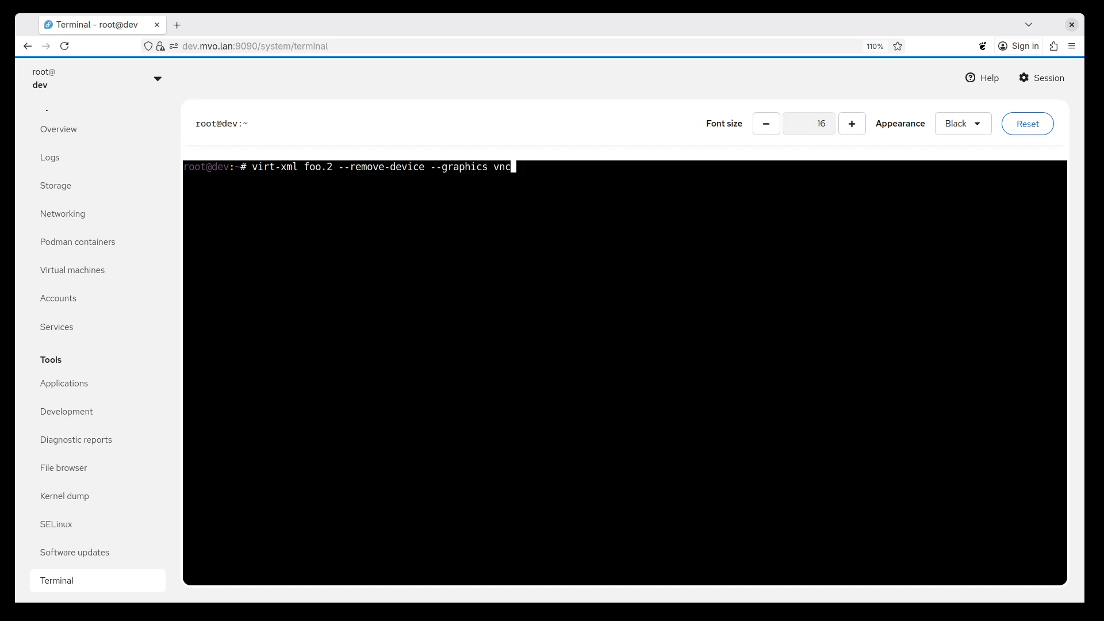
pyautogui.press('Return')
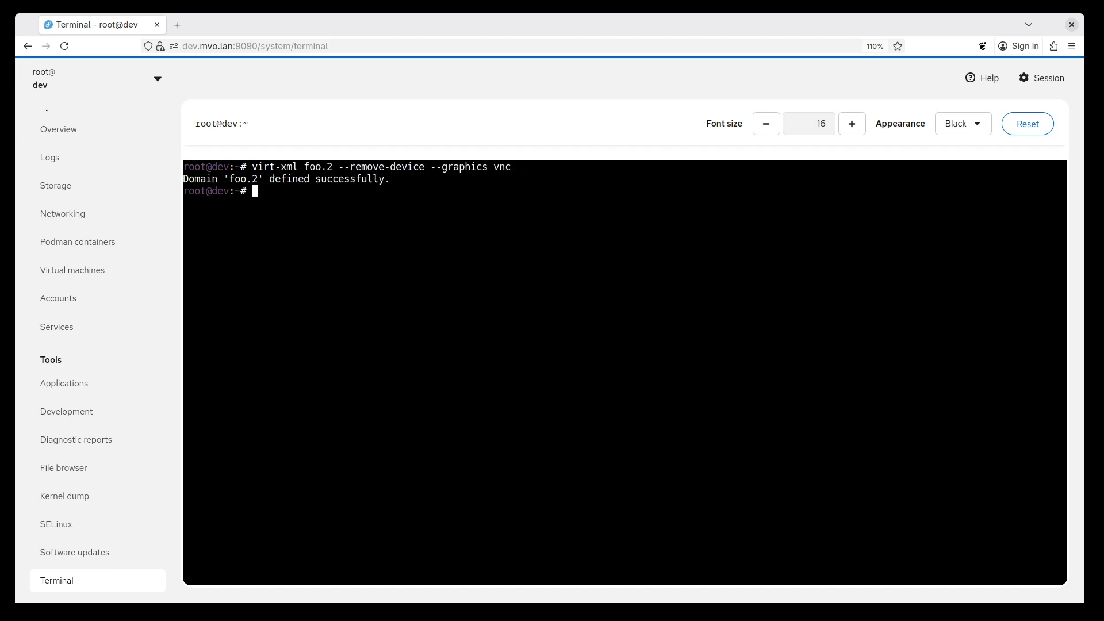
# Return to the foo.2 virtual machine's details and run the machine.
pyautogui.click(86, 282)
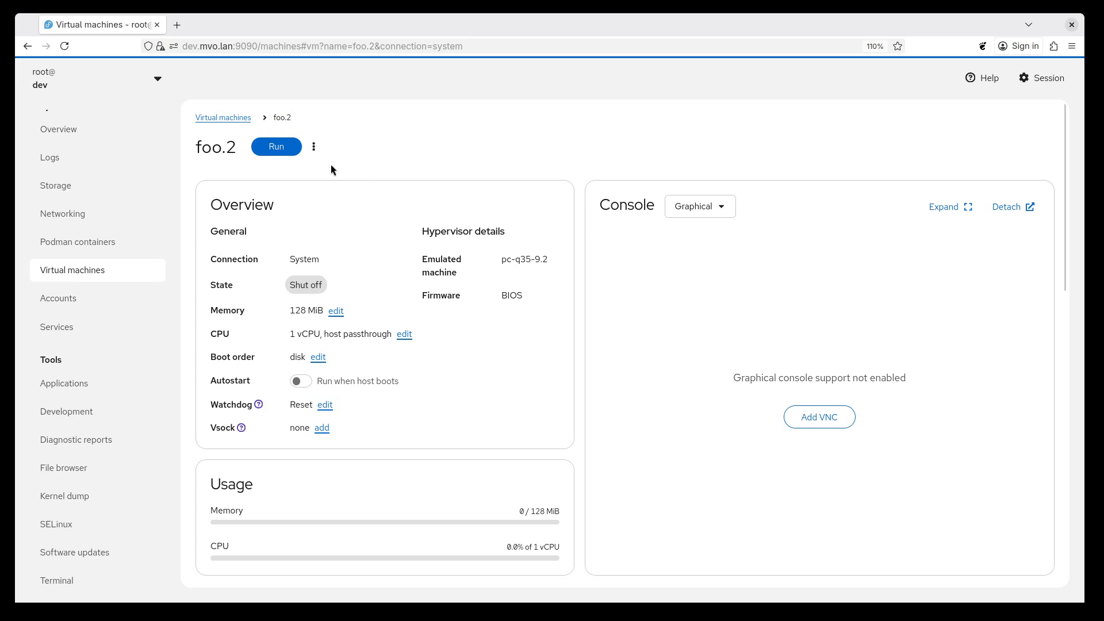
pyautogui.click(275, 152)
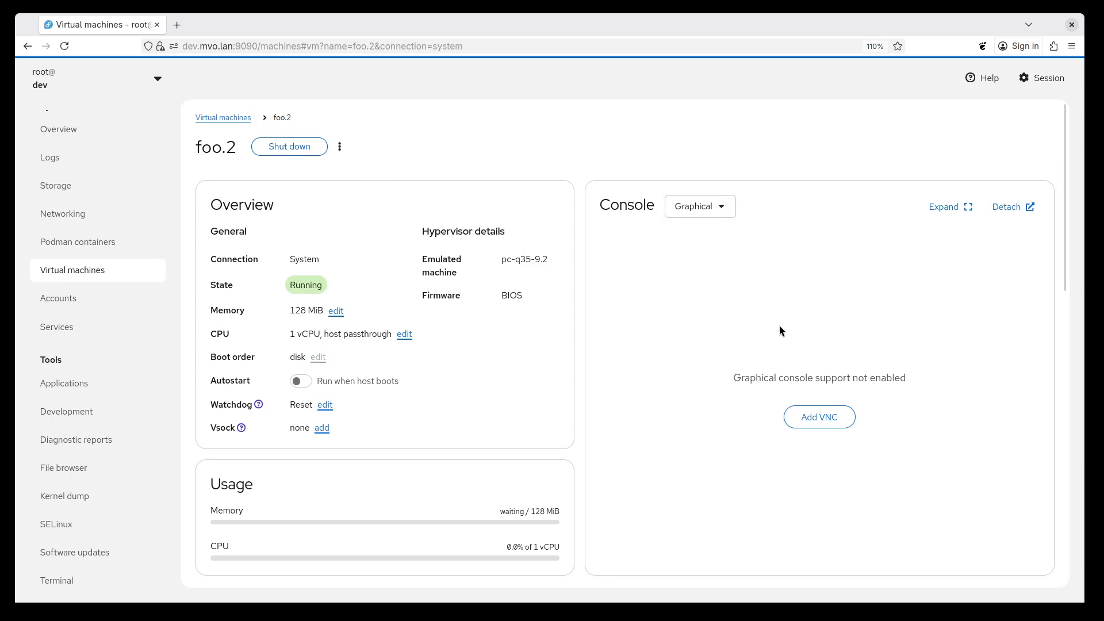
# Add VNC support to foo.2's graphical console and apply it with a regular shutdown and restart of the machine.
pyautogui.click(820, 417)
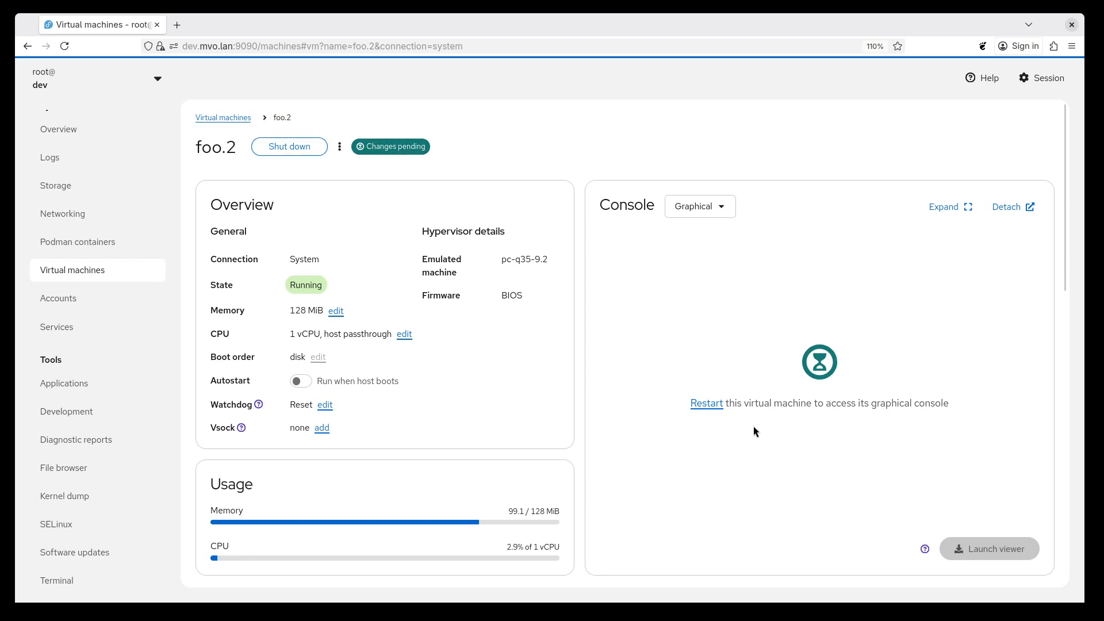
pyautogui.click(708, 403)
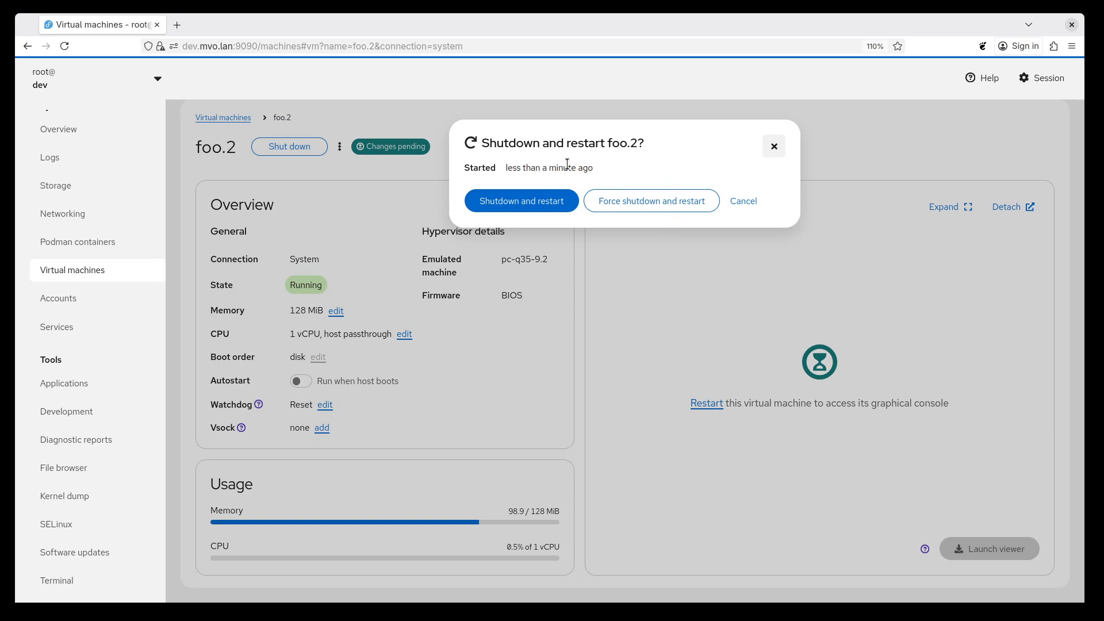
pyautogui.click(525, 205)
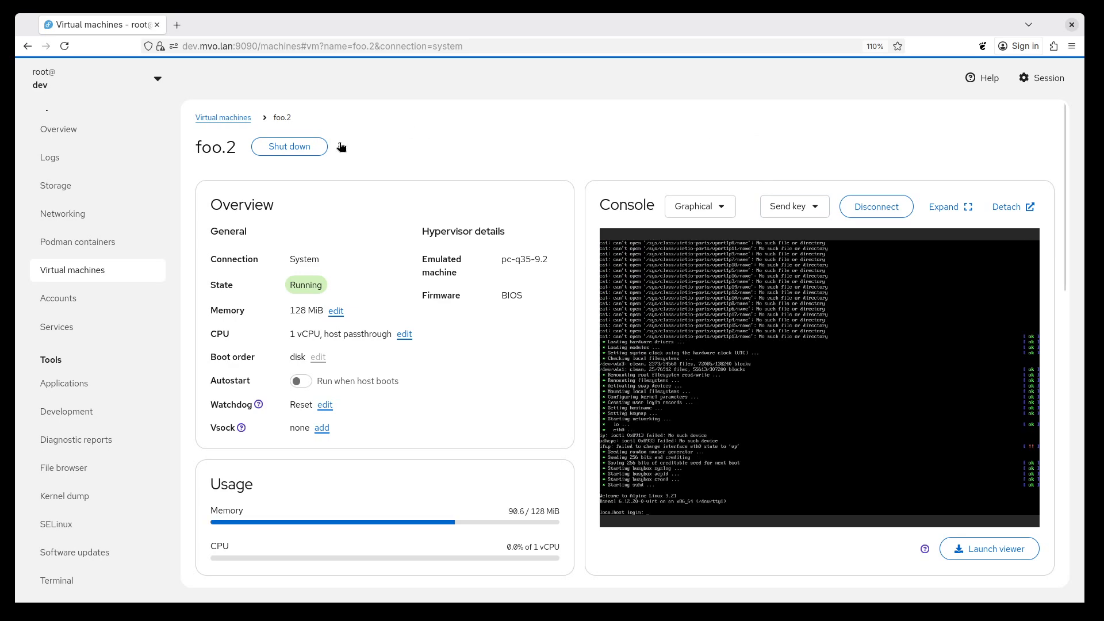
# Add a virtual network interface to foo.2 with source default, model virtio and an automatic MAC address, without always attaching it.
pyautogui.click(282, 148)
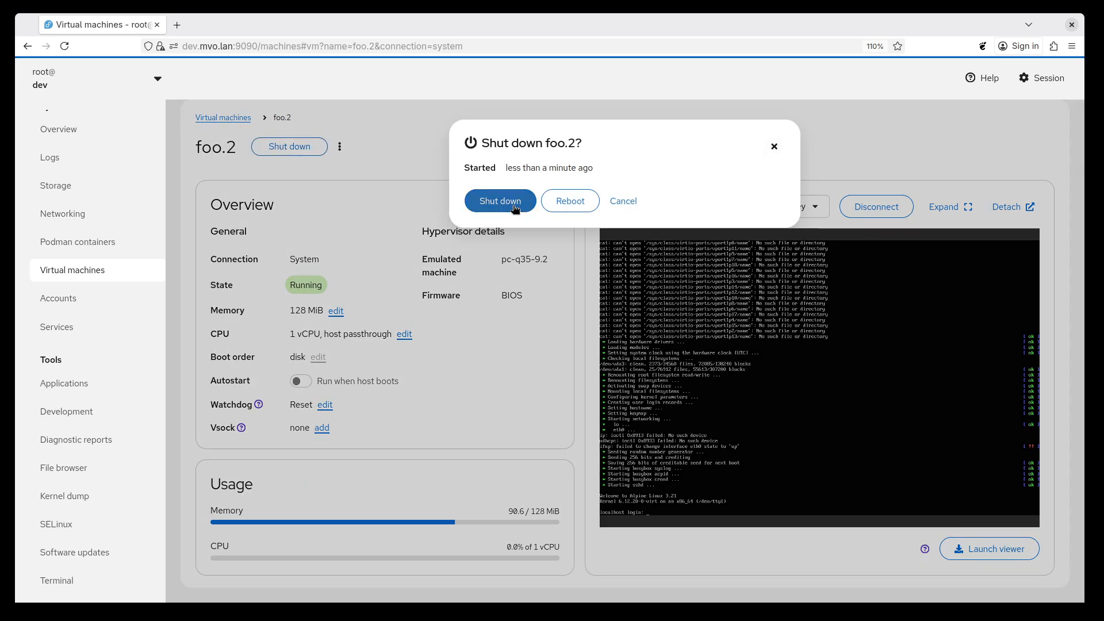
pyautogui.click(643, 201)
pyautogui.scroll(-6, 482, 244)
pyautogui.scroll(-2, 443, 343)
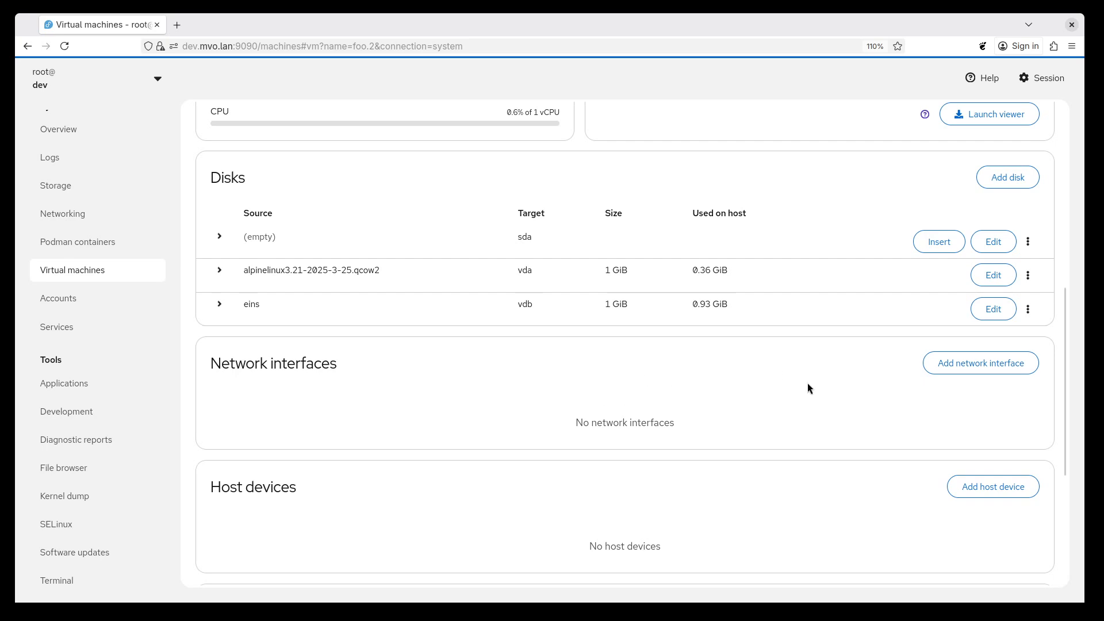
pyautogui.click(991, 365)
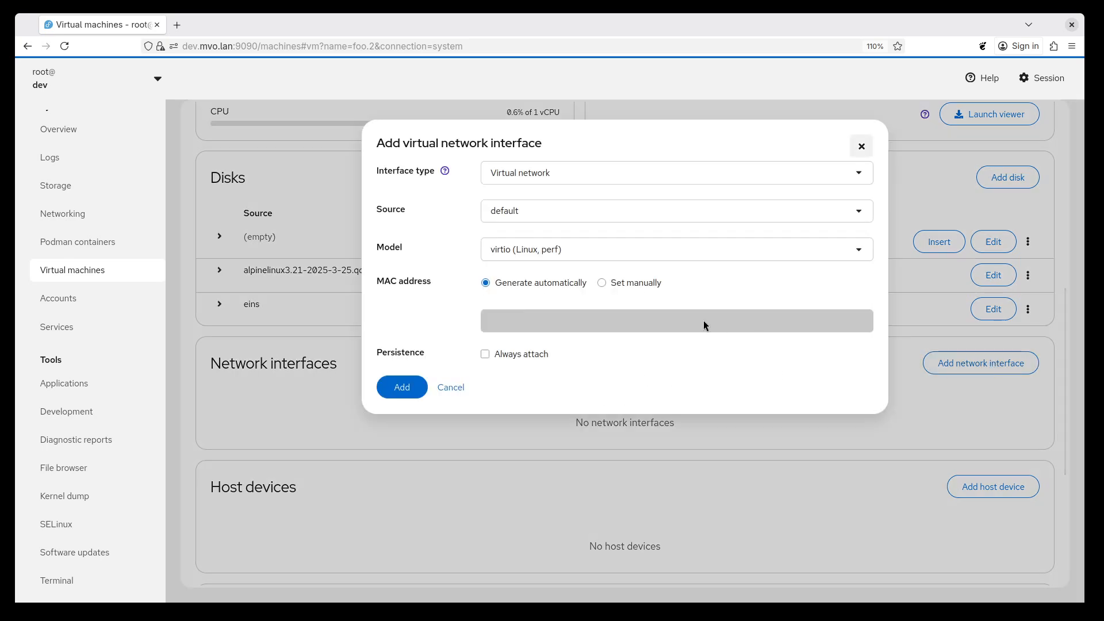
pyautogui.click(402, 392)
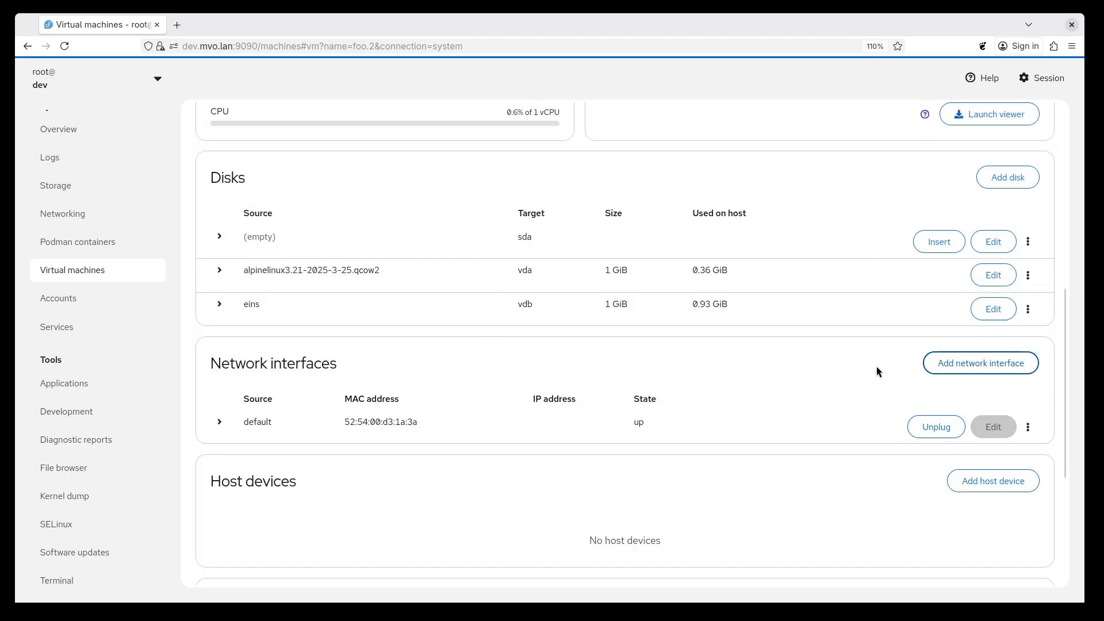
# Inspect the expanded details of foo.2's default network interface and remove the interface.
pyautogui.scroll(6, 519, 321)
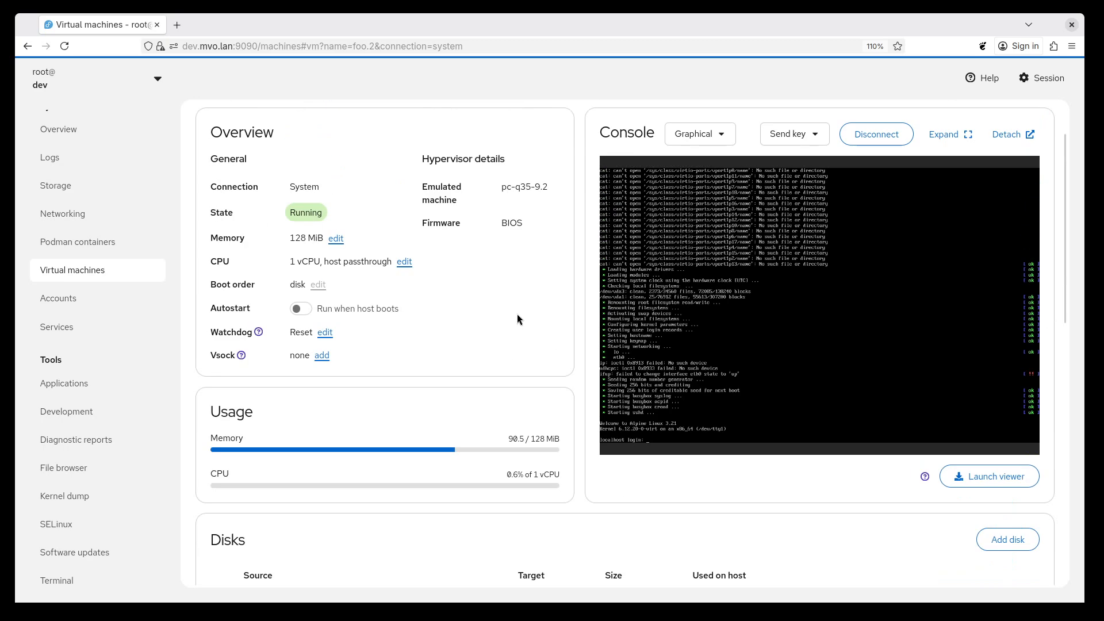
pyautogui.scroll(-13, 402, 165)
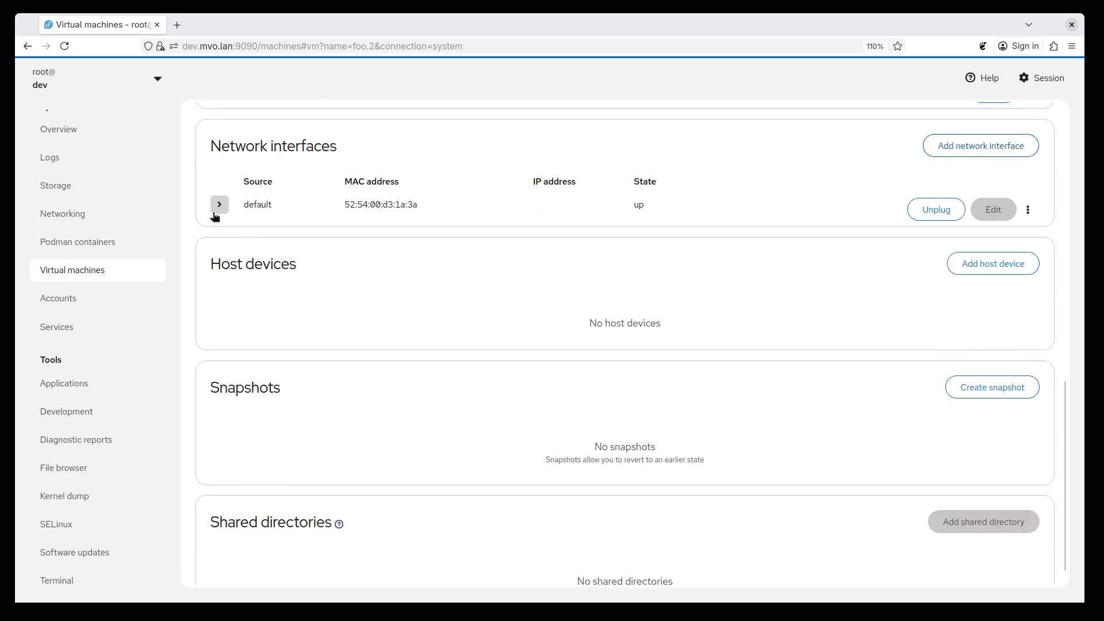
pyautogui.click(218, 206)
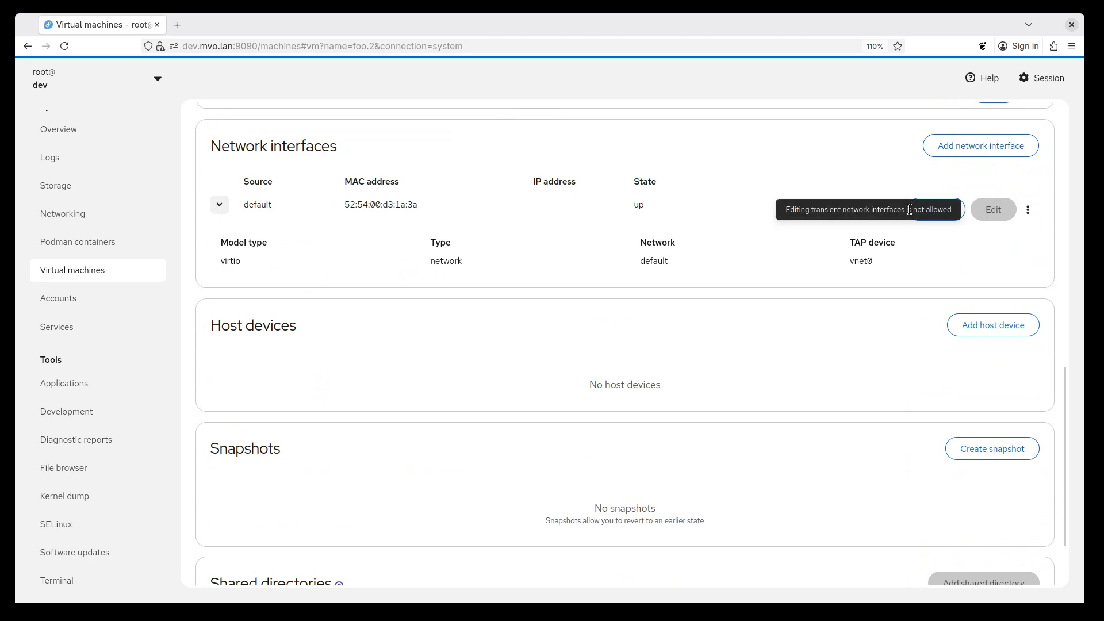
pyautogui.click(219, 206)
pyautogui.click(1029, 210)
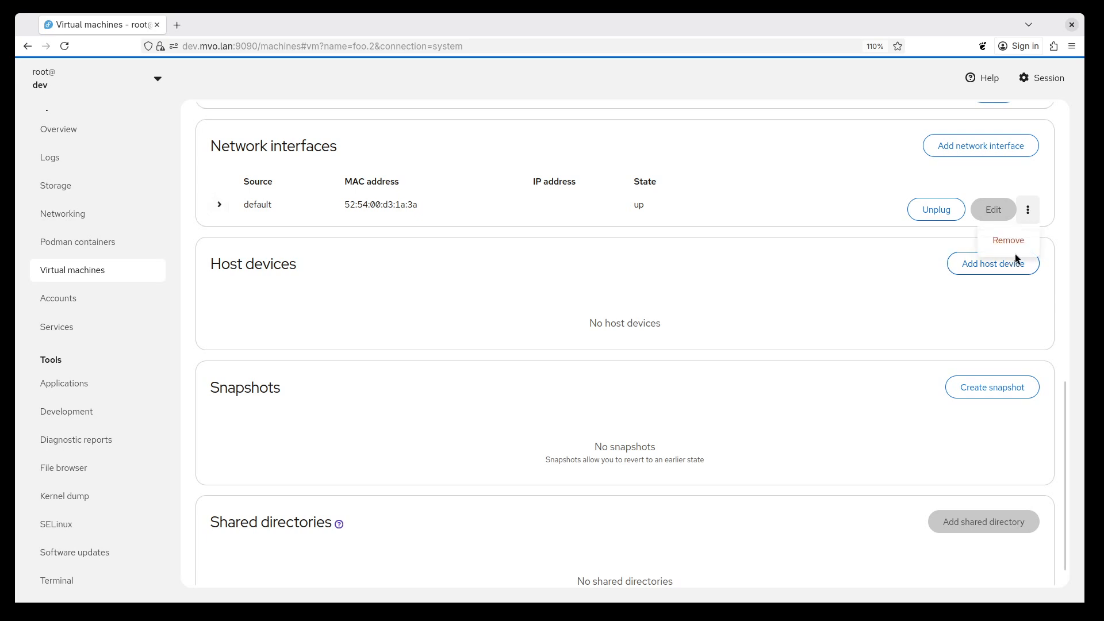
pyautogui.click(1016, 246)
pyautogui.click(506, 198)
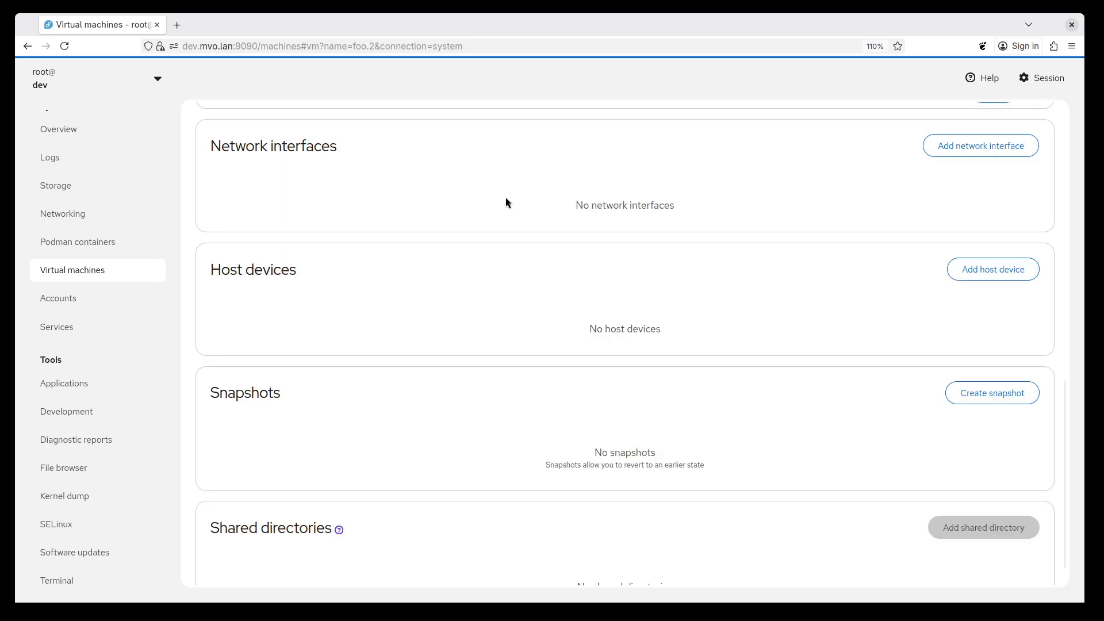
# Add a persistent virtual network interface to foo.2 with source default, model virtio and the Always attach option enabled.
pyautogui.click(1015, 147)
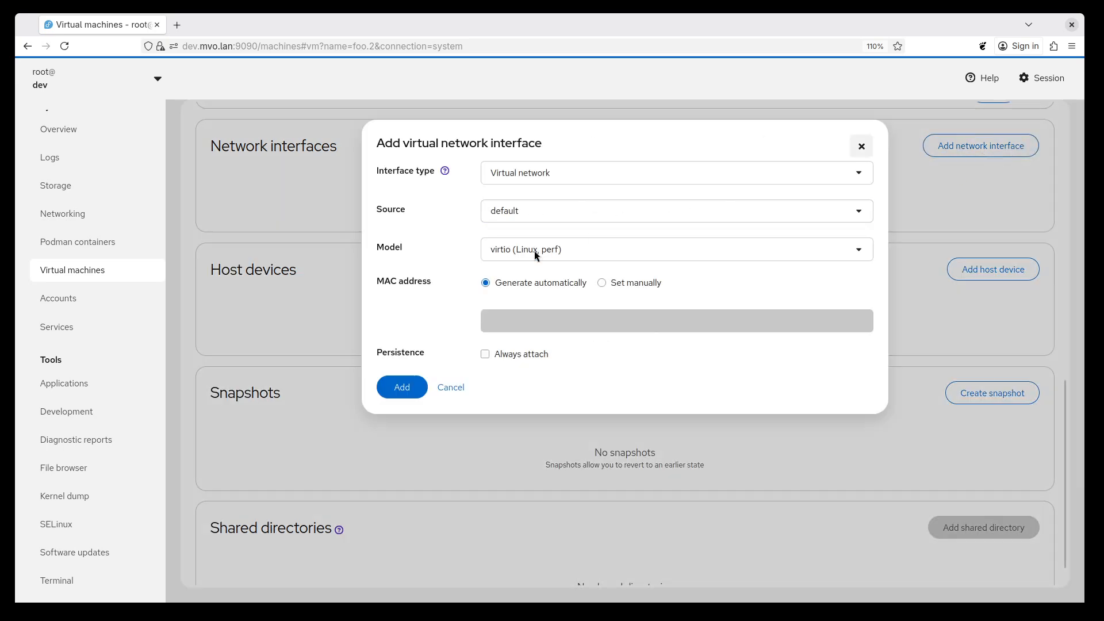
pyautogui.click(485, 355)
pyautogui.click(402, 387)
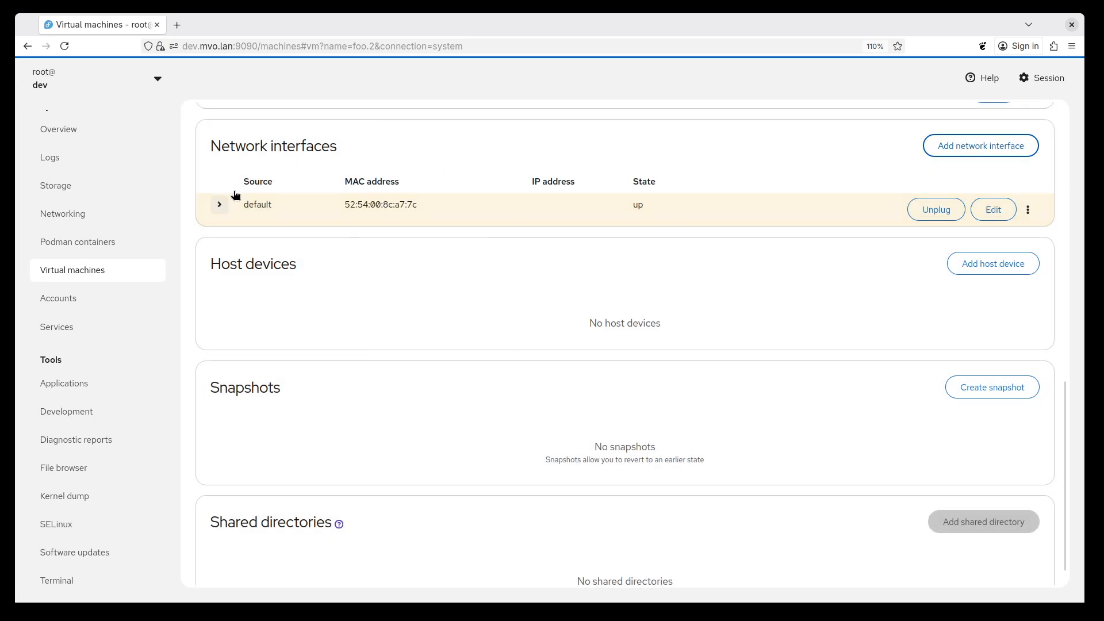
# Change the model of foo.2's network interface to e1000e (PCI) and save the interface settings.
pyautogui.click(994, 212)
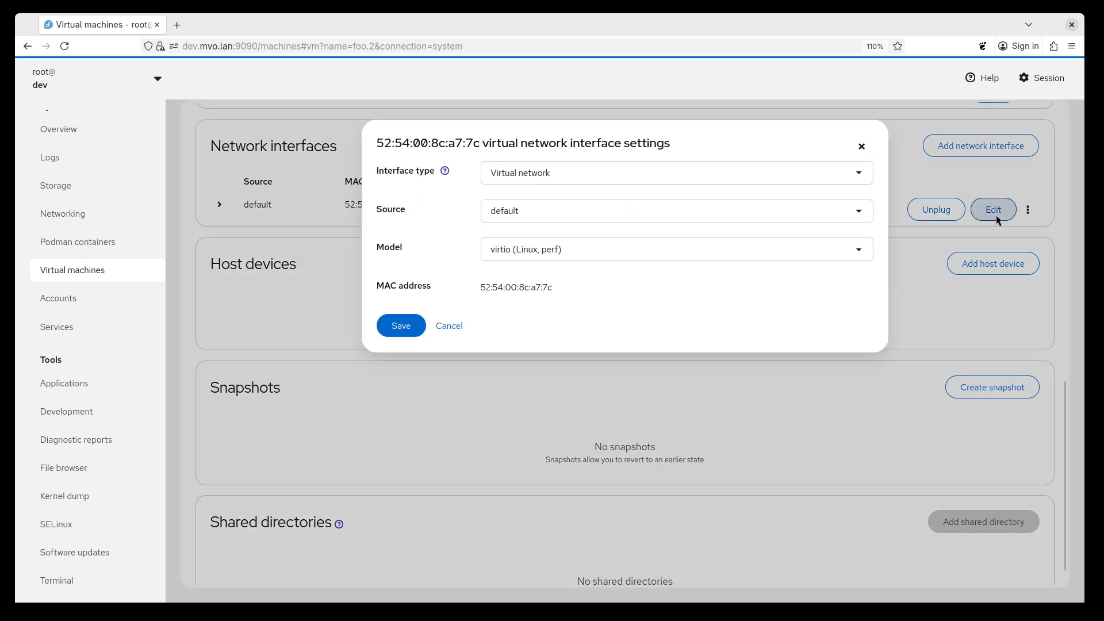
pyautogui.click(574, 247)
pyautogui.click(562, 287)
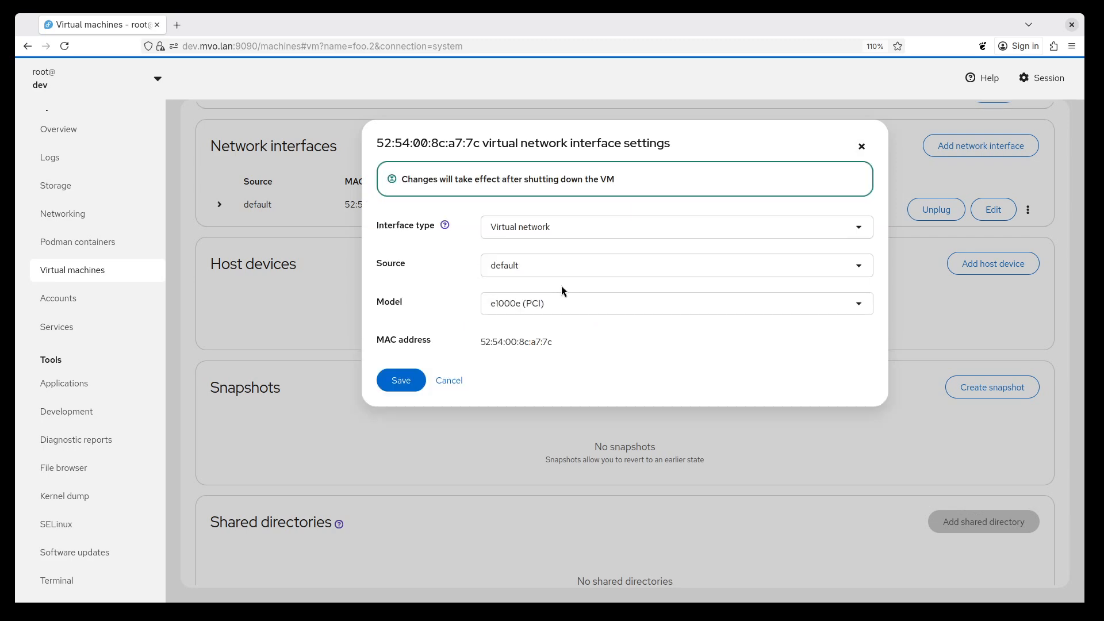
pyautogui.click(400, 380)
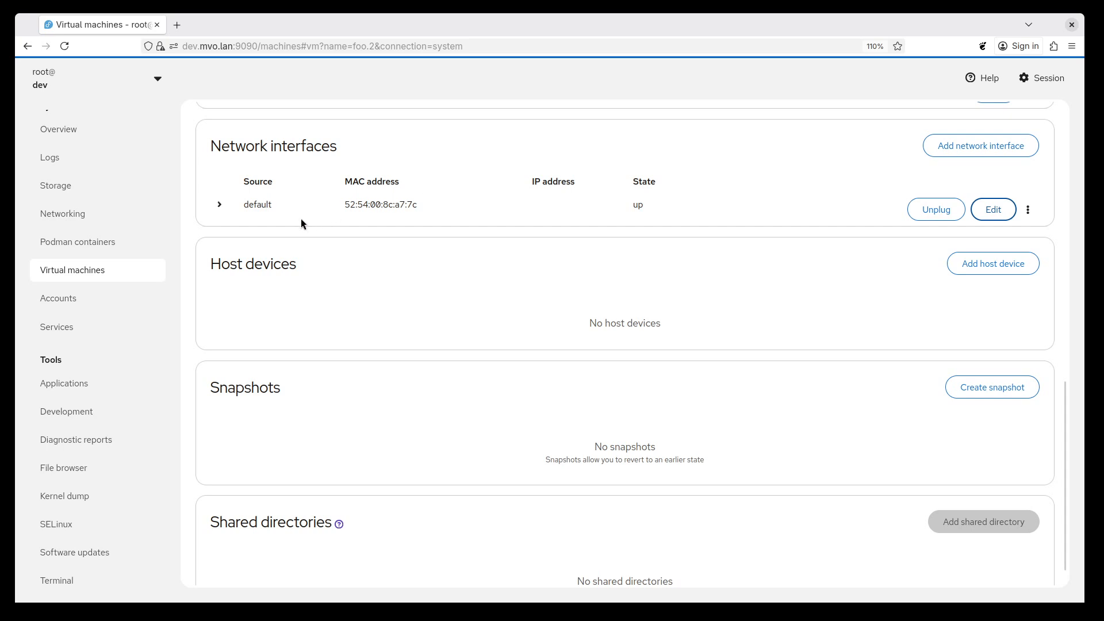
# Shut down and restart foo.2 to apply the pending network interface change, checking the interface's model type before and after.
pyautogui.click(219, 204)
pyautogui.moveTo(252, 266)
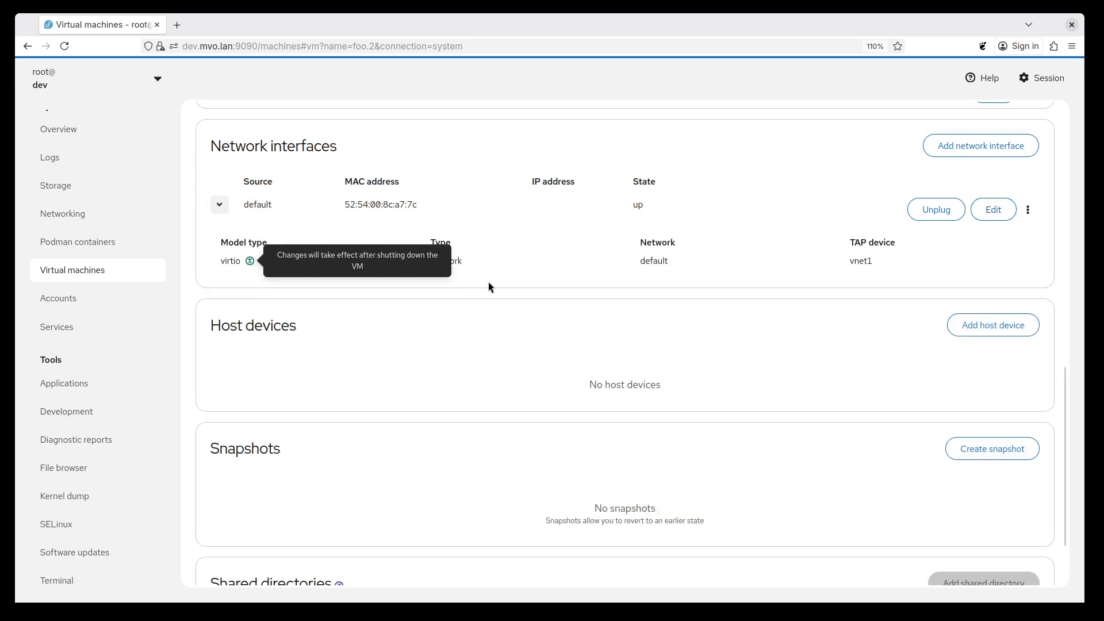
pyautogui.scroll(10, 540, 274)
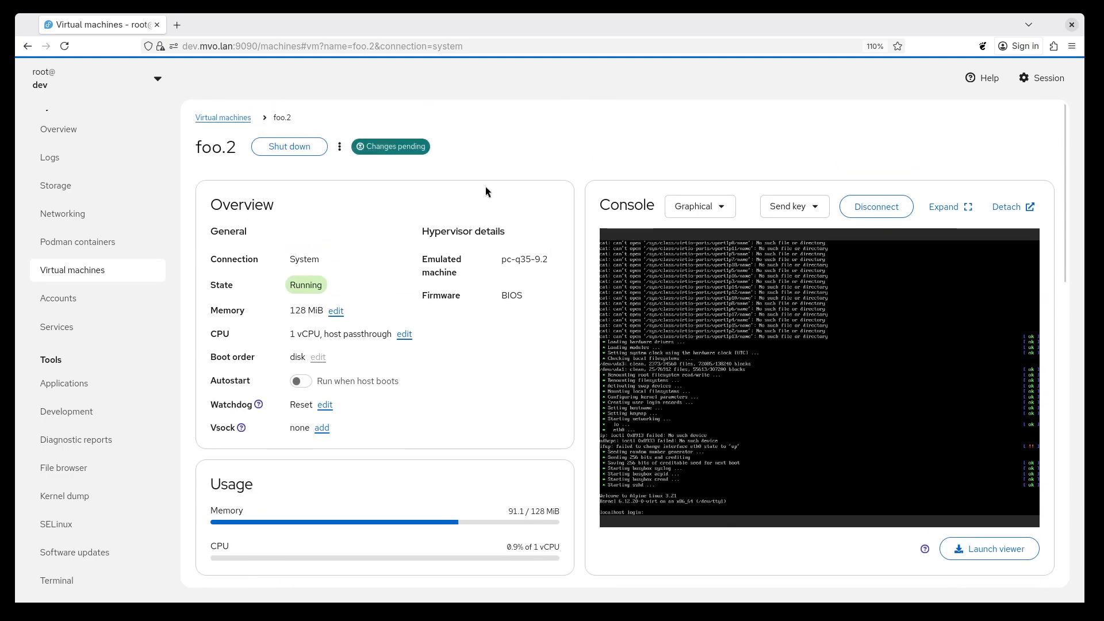
pyautogui.click(402, 148)
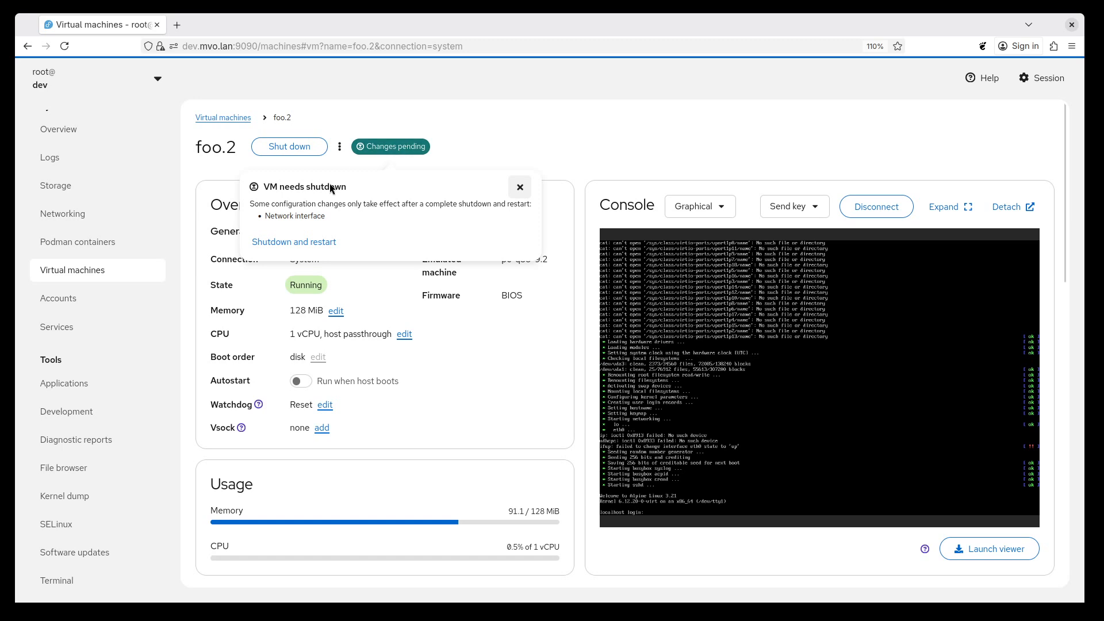
pyautogui.click(311, 242)
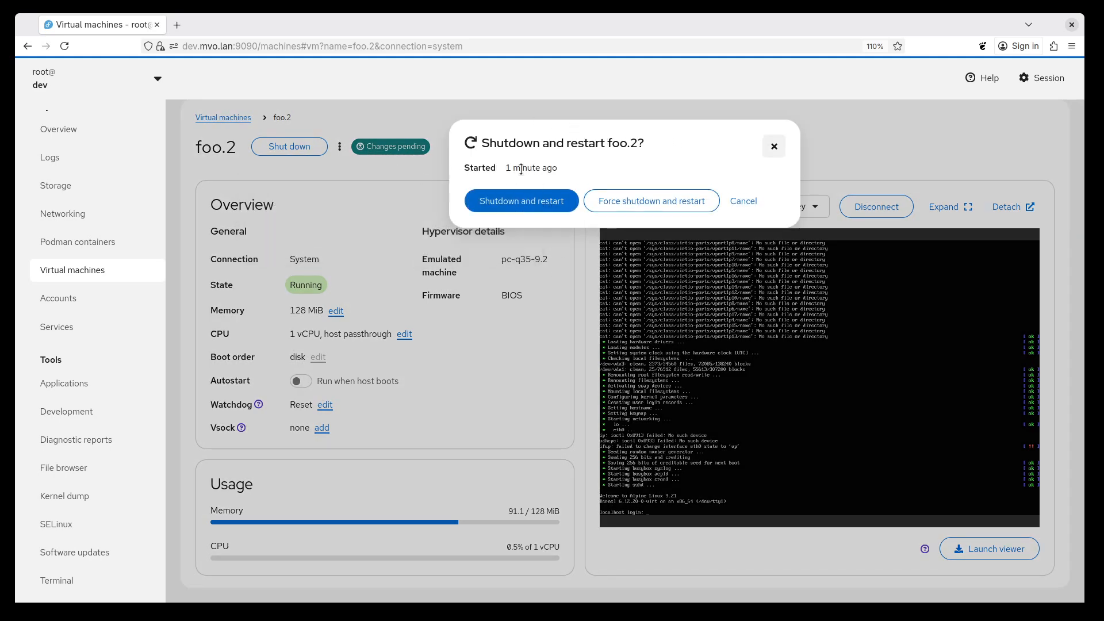
pyautogui.click(522, 203)
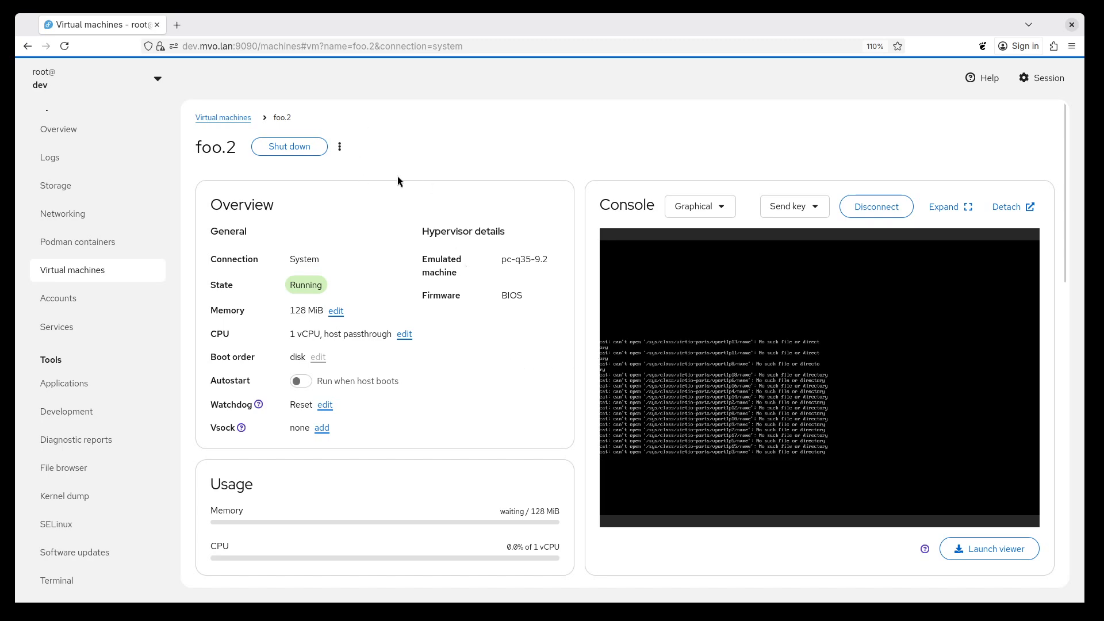
pyautogui.scroll(-5, 442, 257)
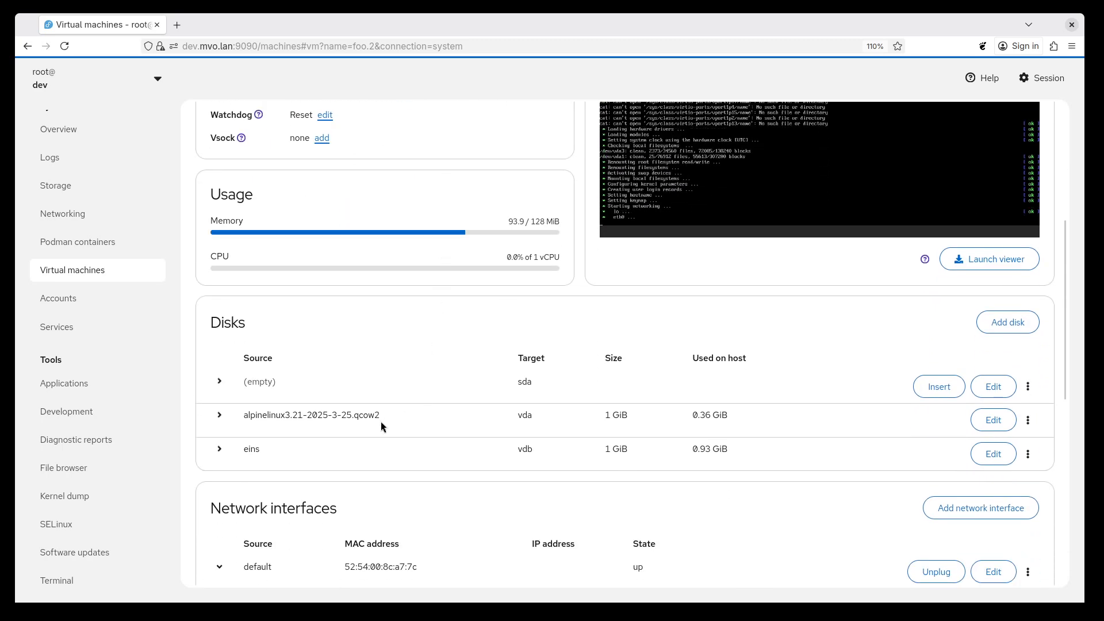
pyautogui.scroll(-3, 384, 426)
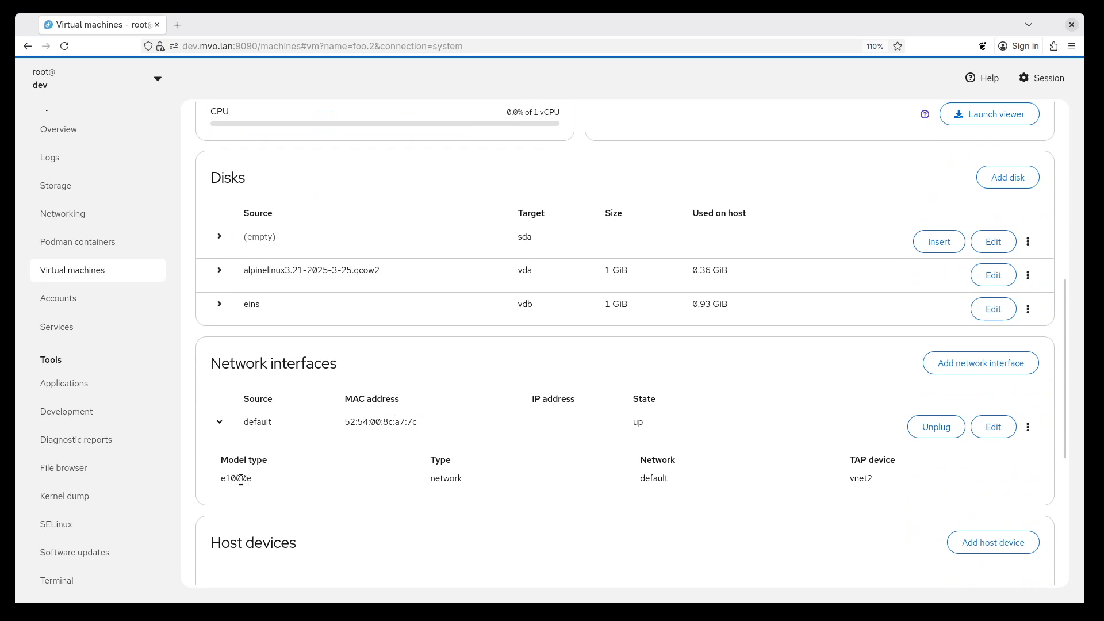
pyautogui.scroll(8, 482, 435)
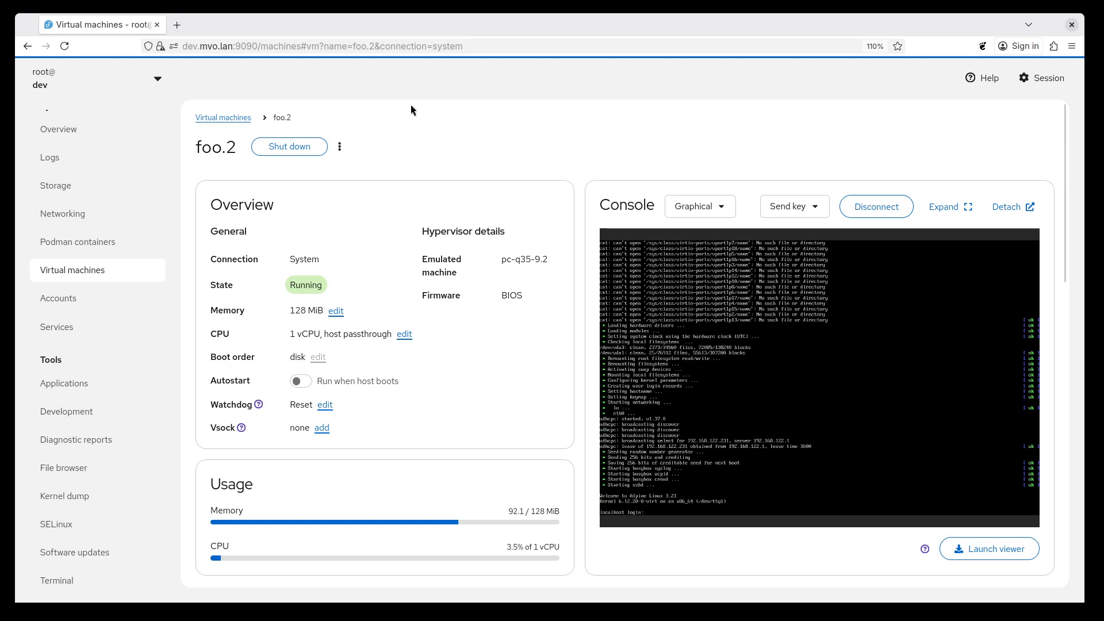
# Return to the list of virtual machines and open the details of the bar virtual machine.
pyautogui.click(226, 118)
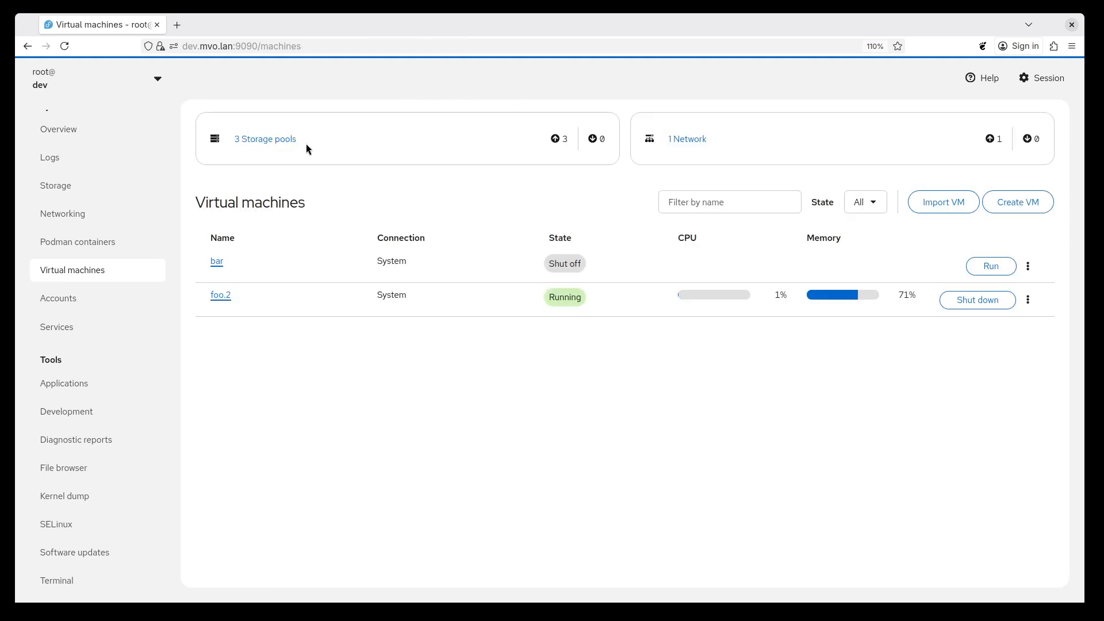
pyautogui.click(217, 262)
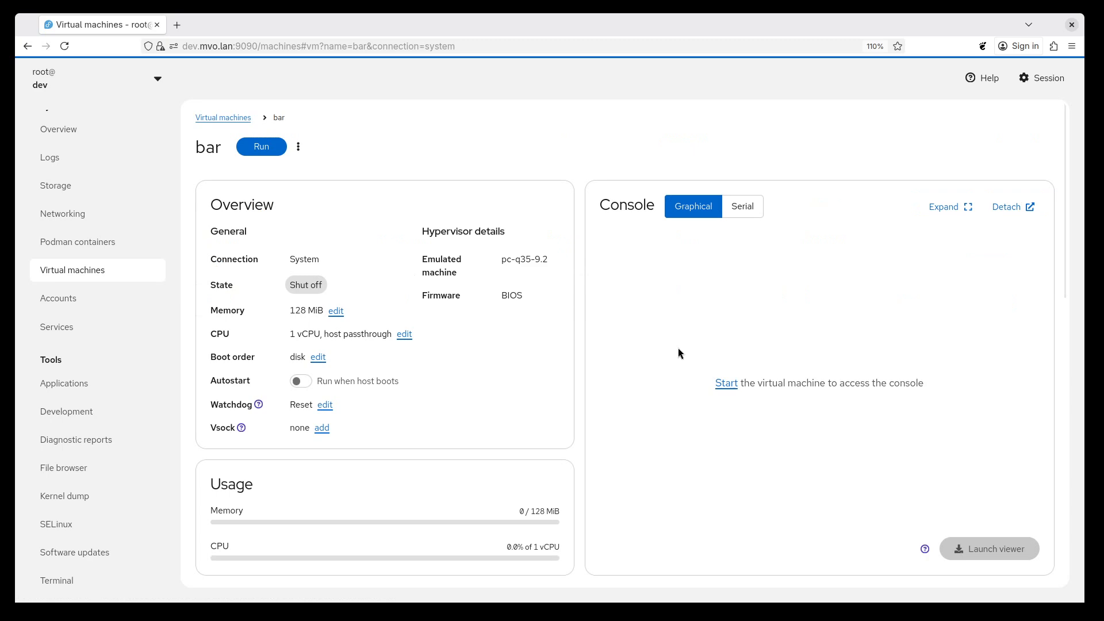
# Start the bar virtual machine and try to shut it down normally.
pyautogui.click(726, 383)
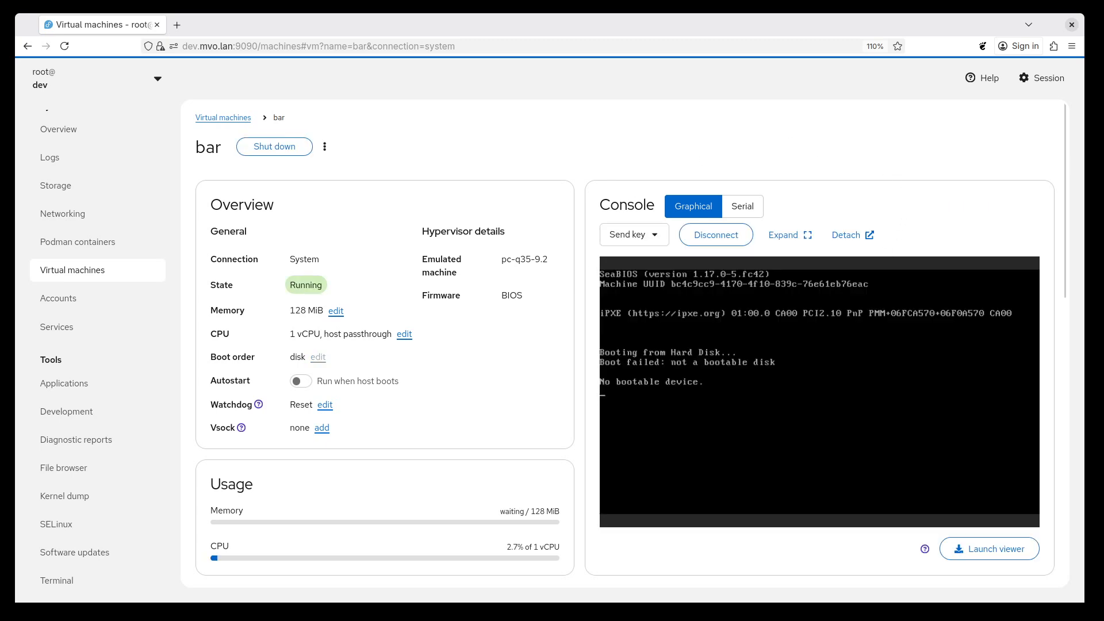
pyautogui.click(305, 151)
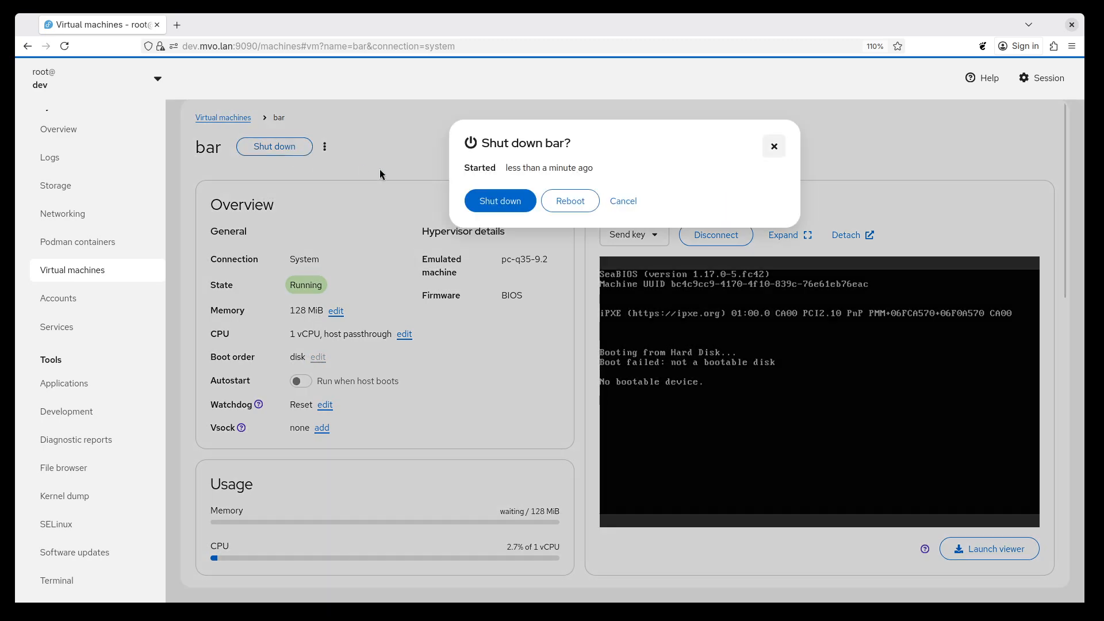
pyautogui.click(505, 203)
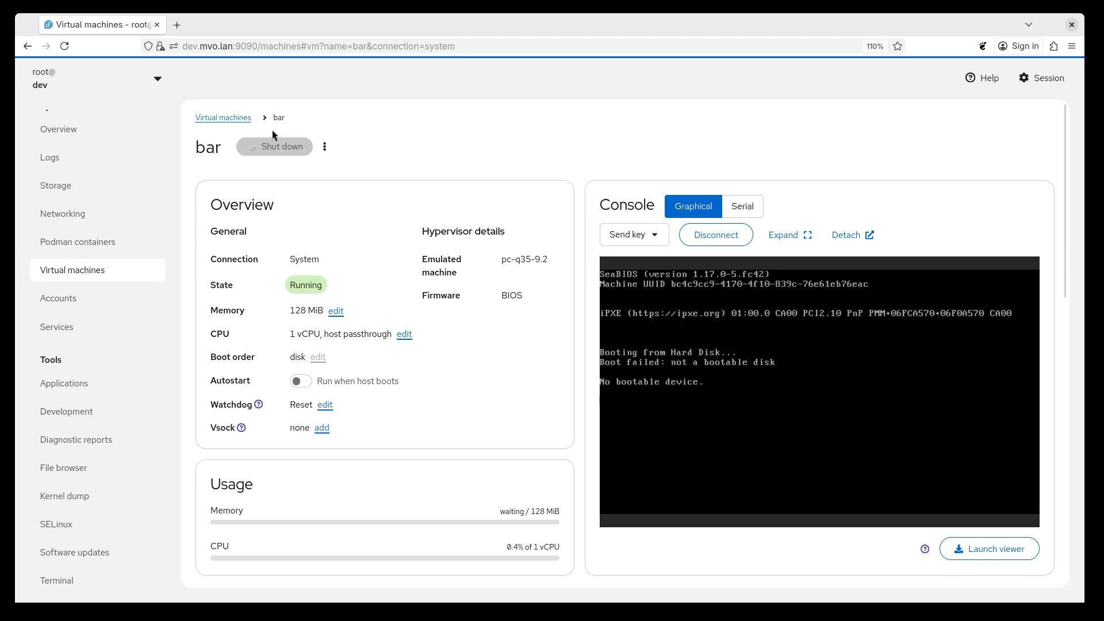
# Check bar's state in the list of virtual machines, then reopen its details and force shut it down.
pyautogui.click(238, 119)
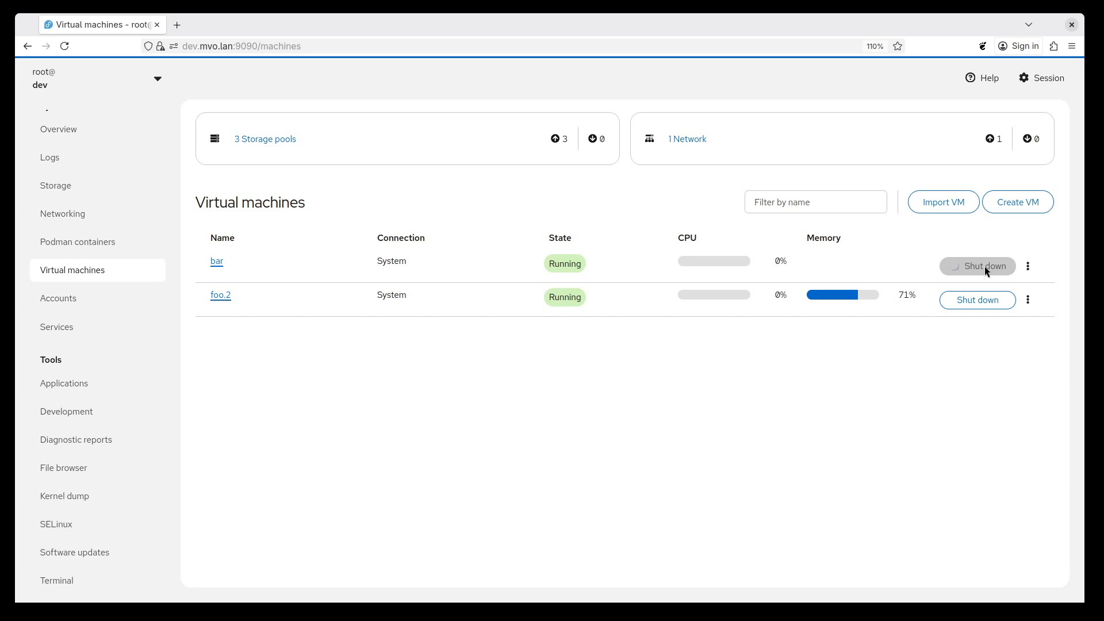
pyautogui.click(217, 263)
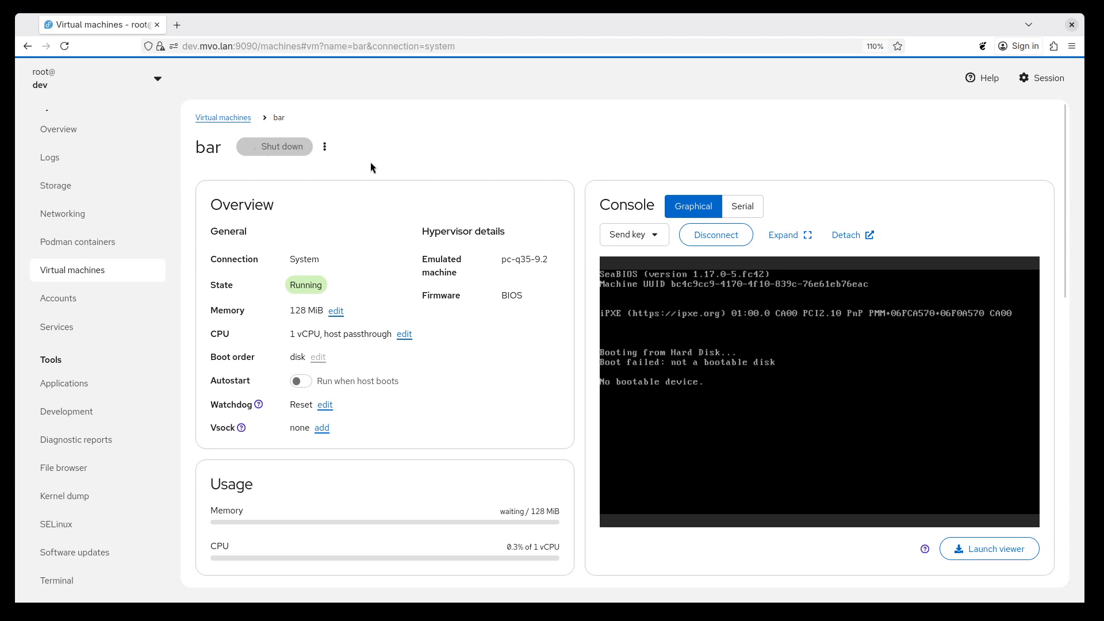
pyautogui.click(325, 151)
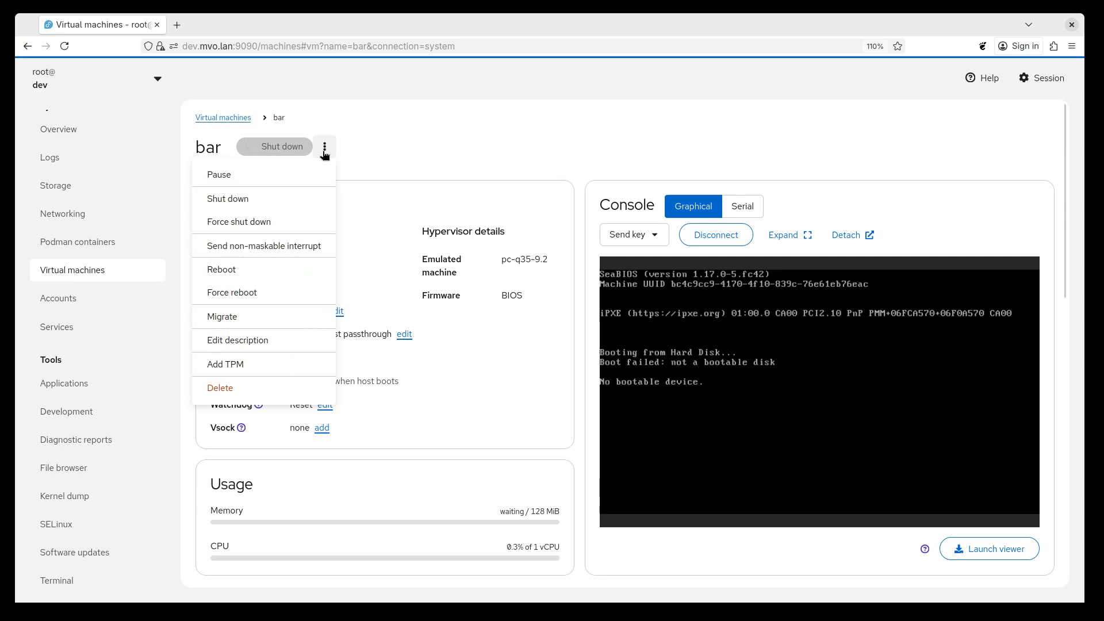
pyautogui.click(257, 223)
pyautogui.click(525, 203)
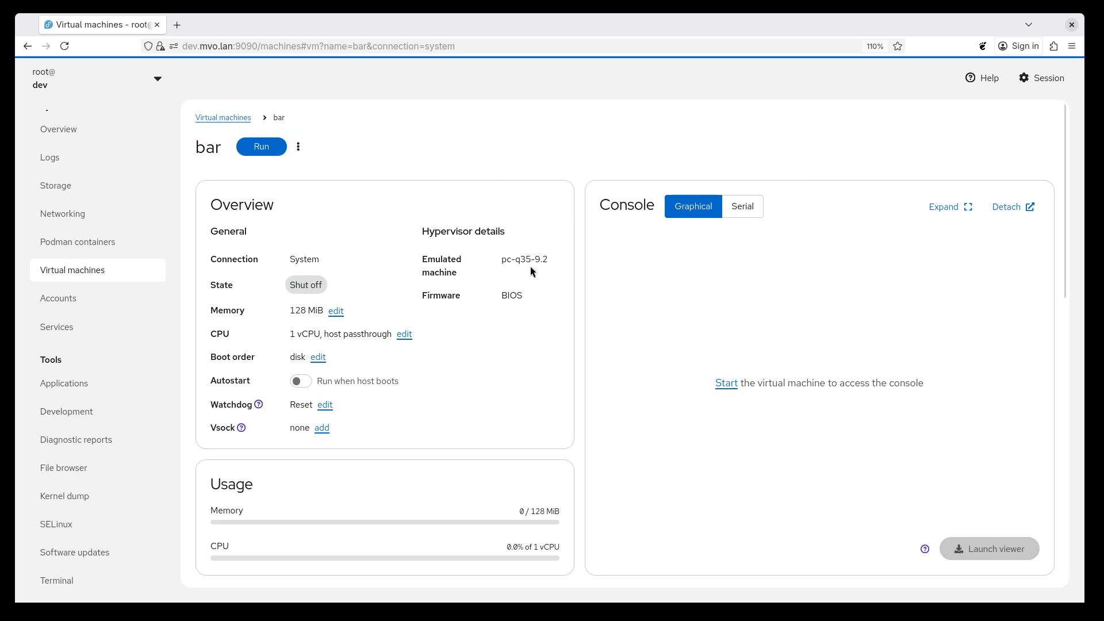
# Change the model of bar's network interface to virtio (Linux, perf) and save the interface settings.
pyautogui.scroll(-3, 529, 267)
pyautogui.scroll(-2, 530, 267)
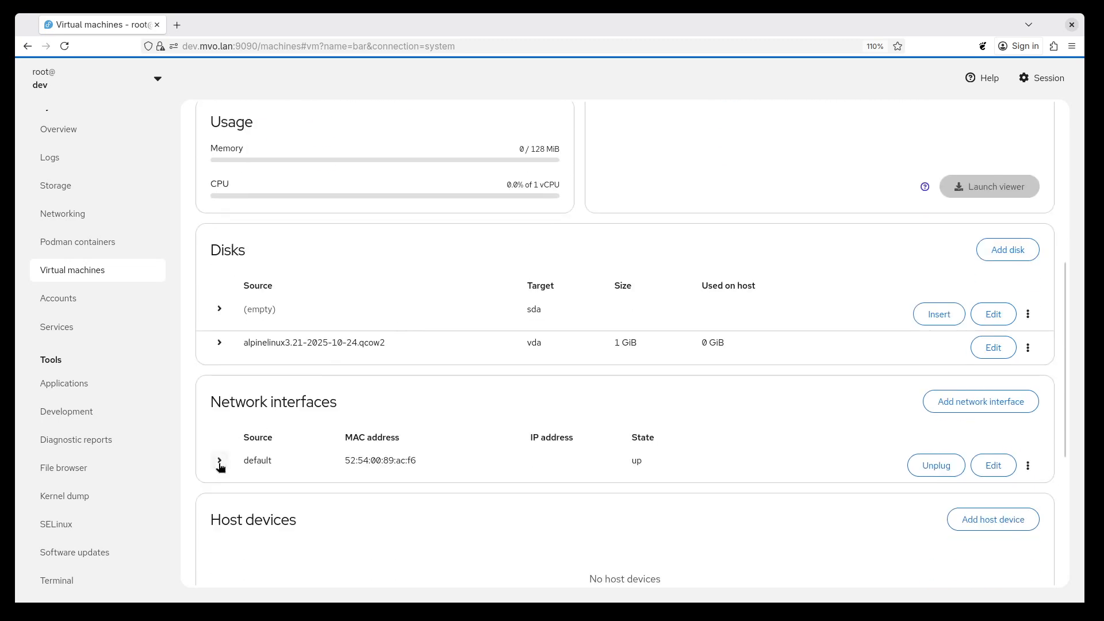
pyautogui.click(994, 466)
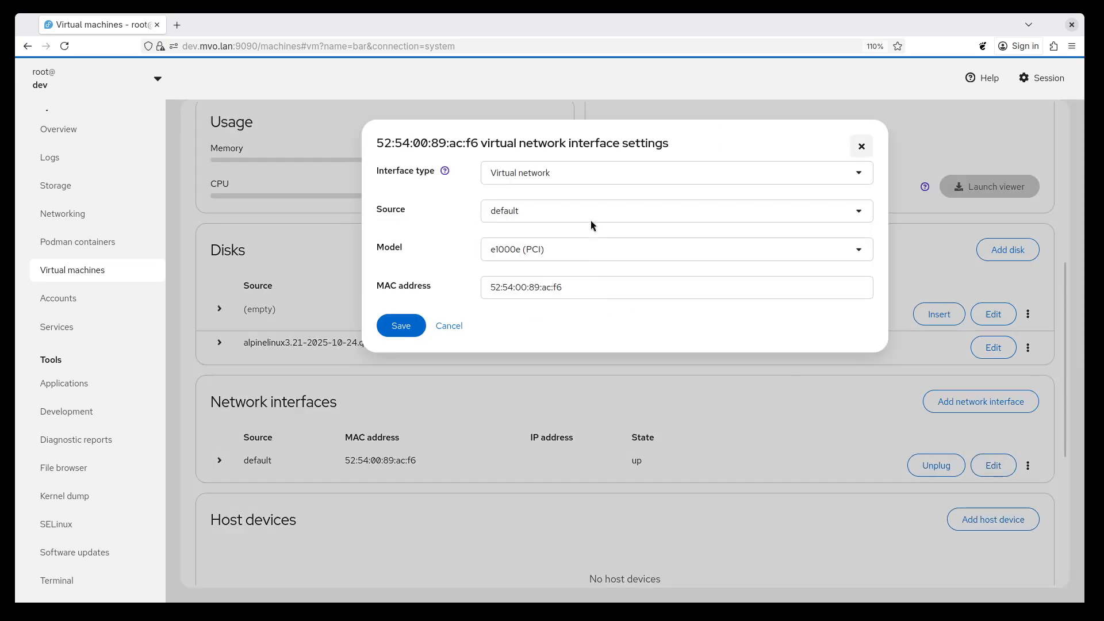
pyautogui.click(594, 251)
pyautogui.click(587, 270)
pyautogui.click(401, 326)
# Start bar and save a different model for its default network interface while the machine is running.
pyautogui.scroll(5, 412, 342)
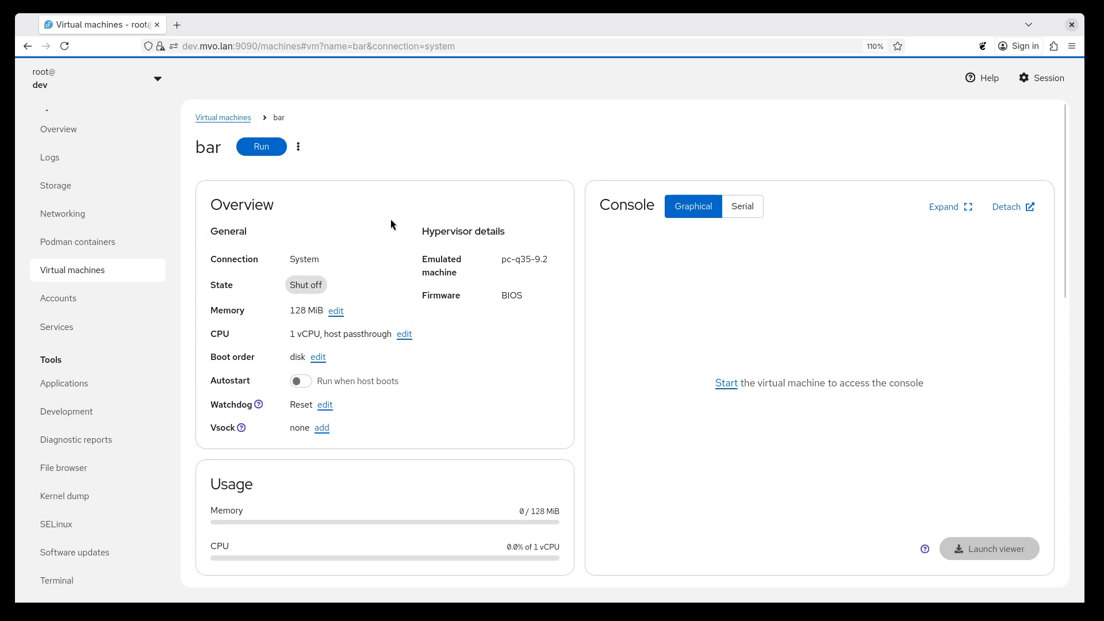
pyautogui.click(262, 147)
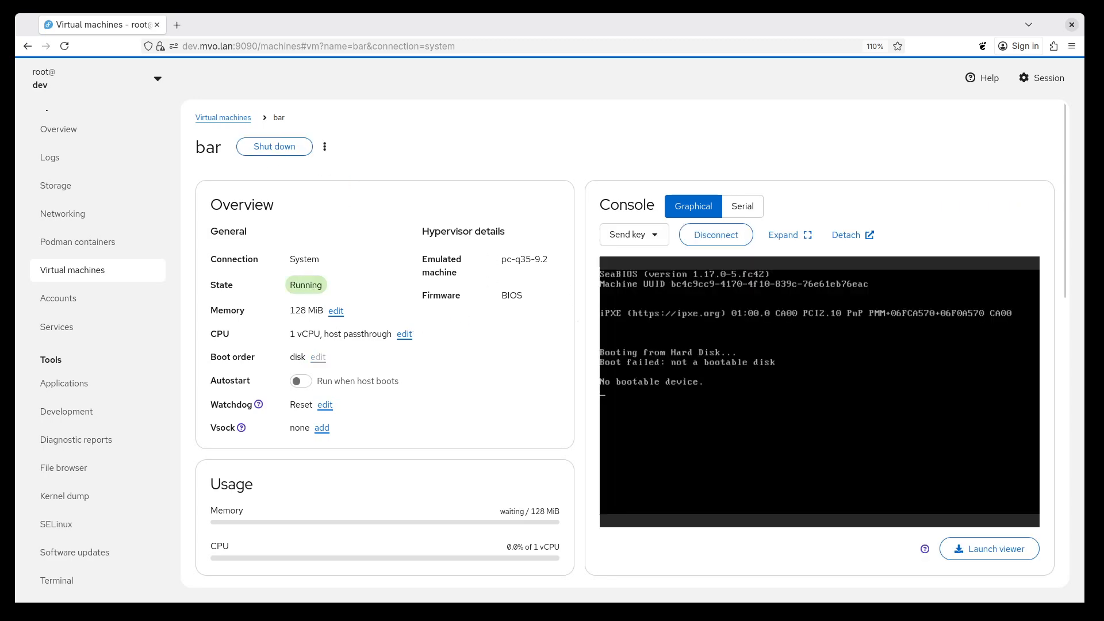
pyautogui.scroll(-7, 534, 321)
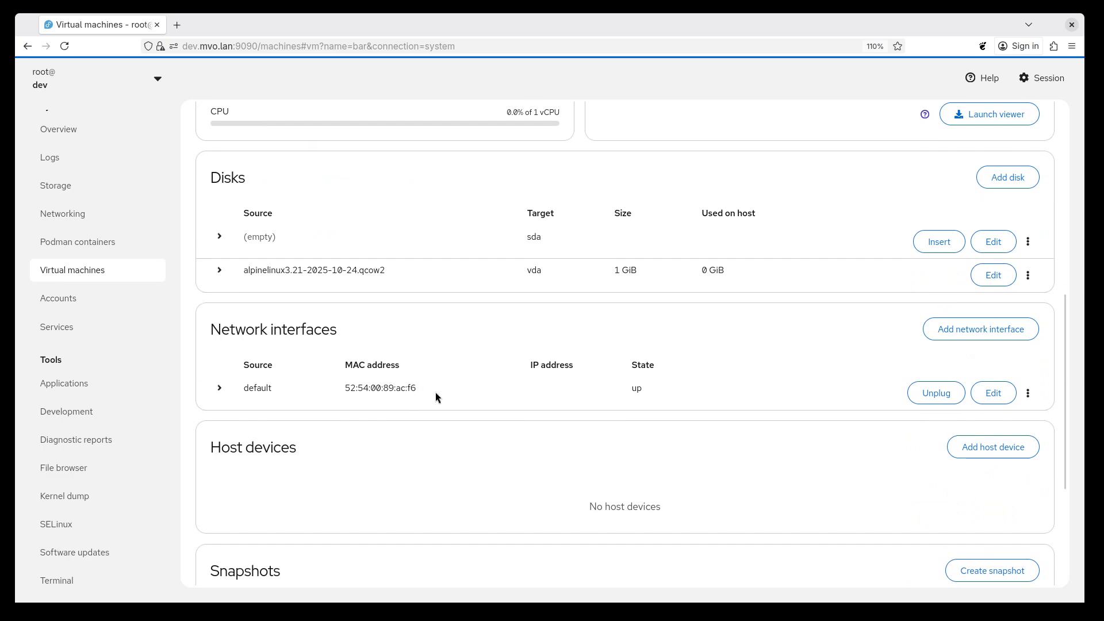
pyautogui.click(992, 395)
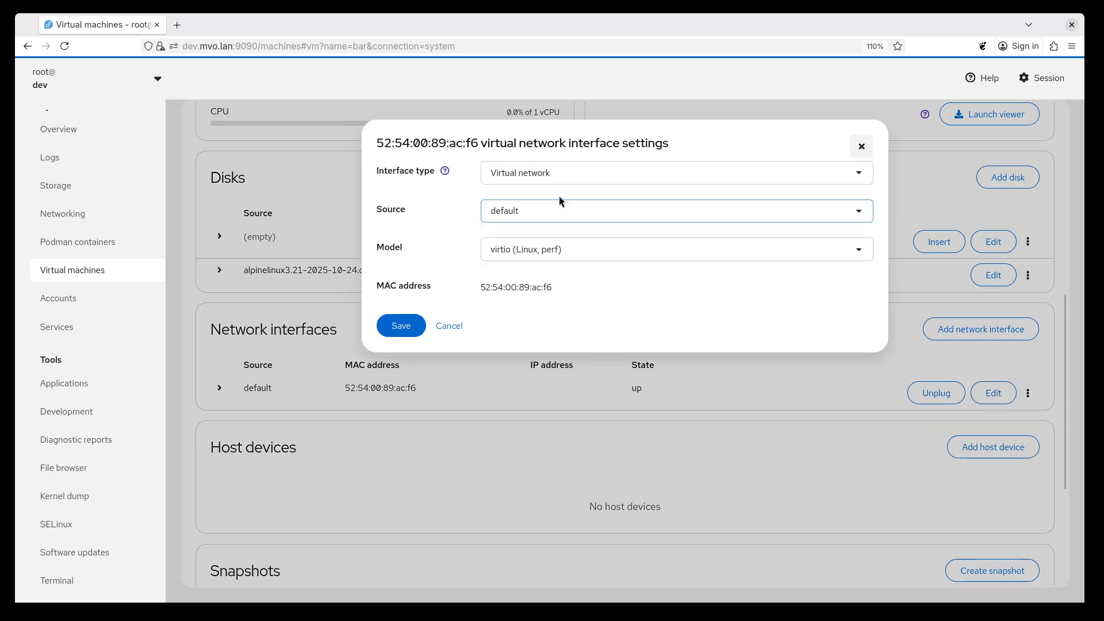
pyautogui.click(568, 249)
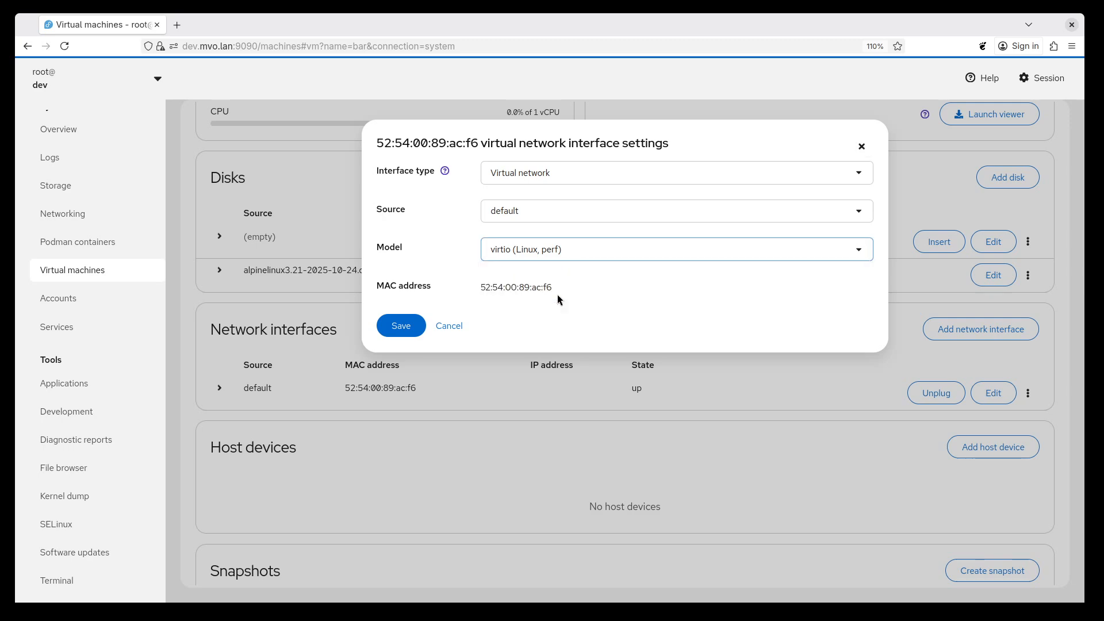
pyautogui.click(557, 290)
pyautogui.click(401, 380)
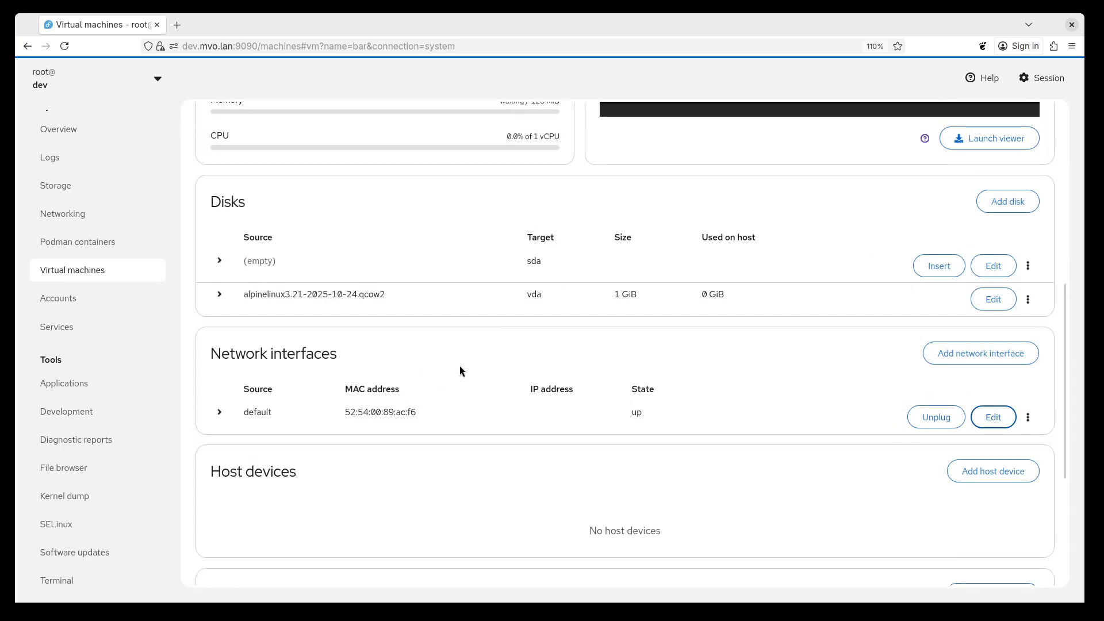
# Try to apply bar's pending network interface change with a regular shutdown and restart.
pyautogui.click(379, 147)
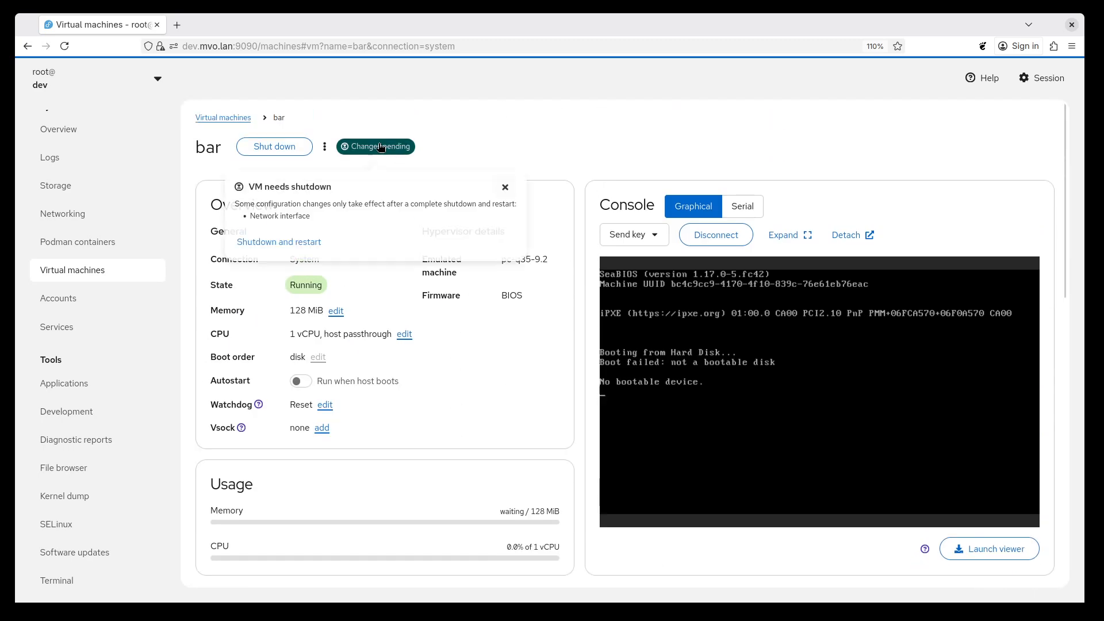
pyautogui.click(283, 242)
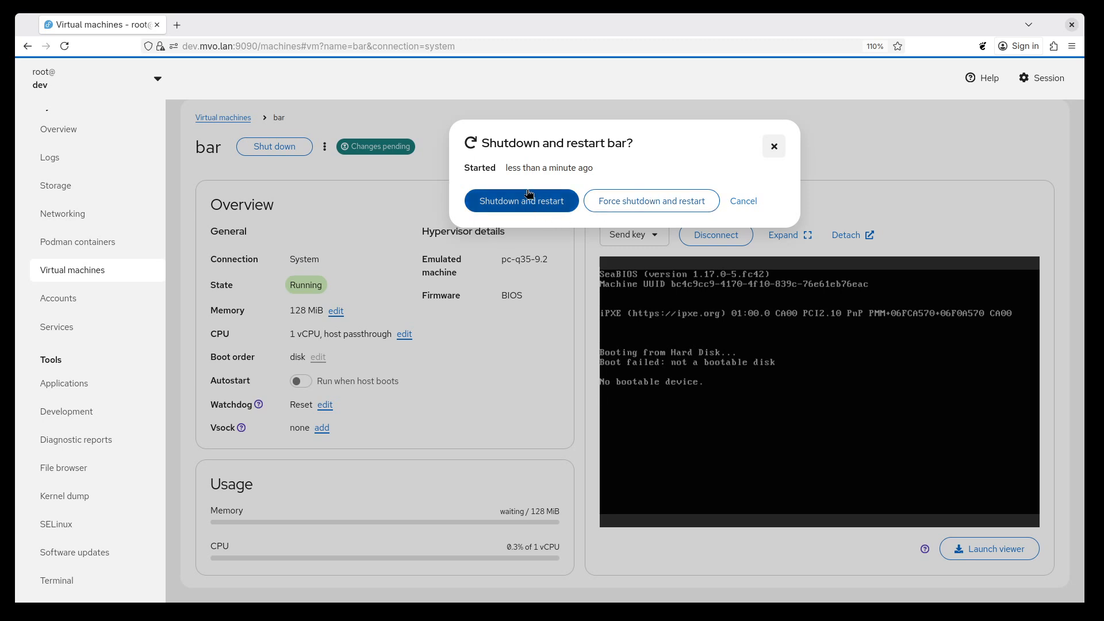
pyautogui.click(517, 206)
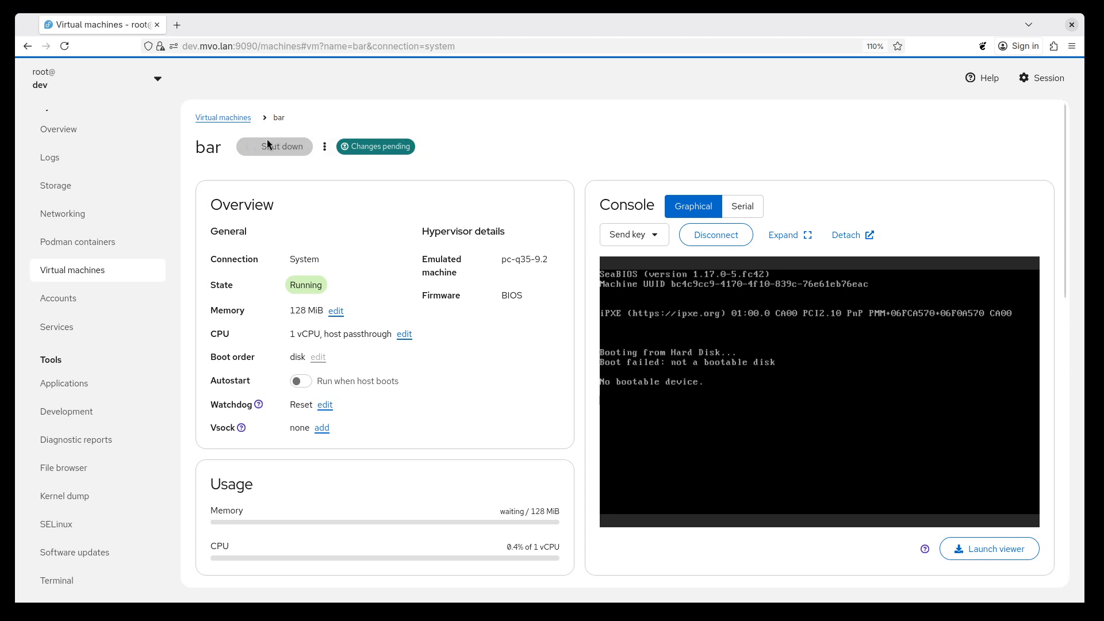
# Force shut down bar and run it again to apply the pending network interface change.
pyautogui.click(325, 148)
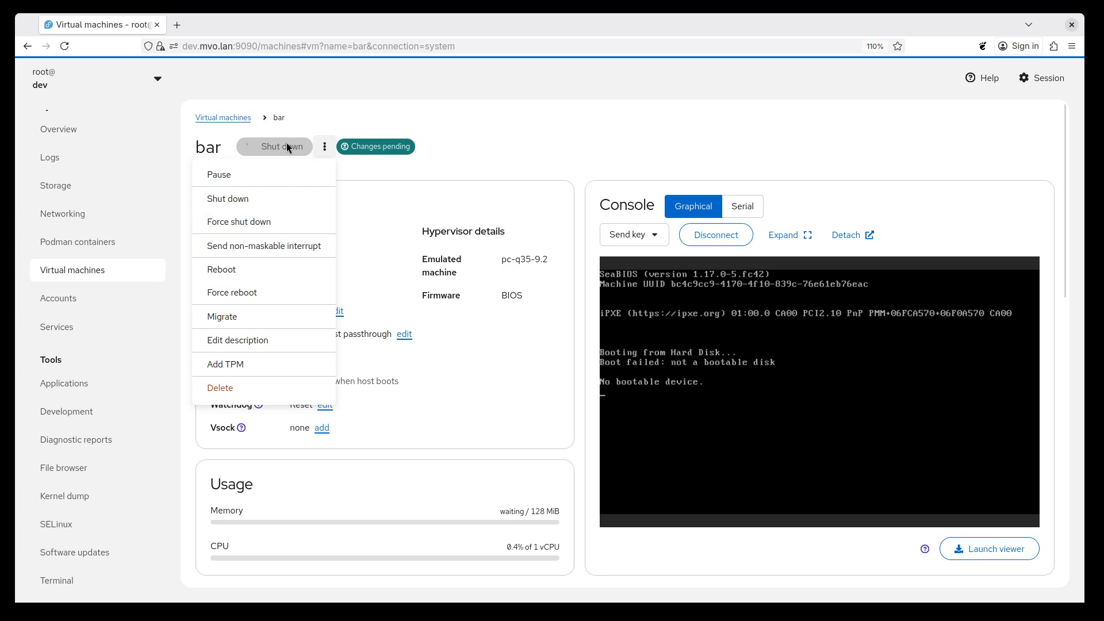
pyautogui.click(276, 223)
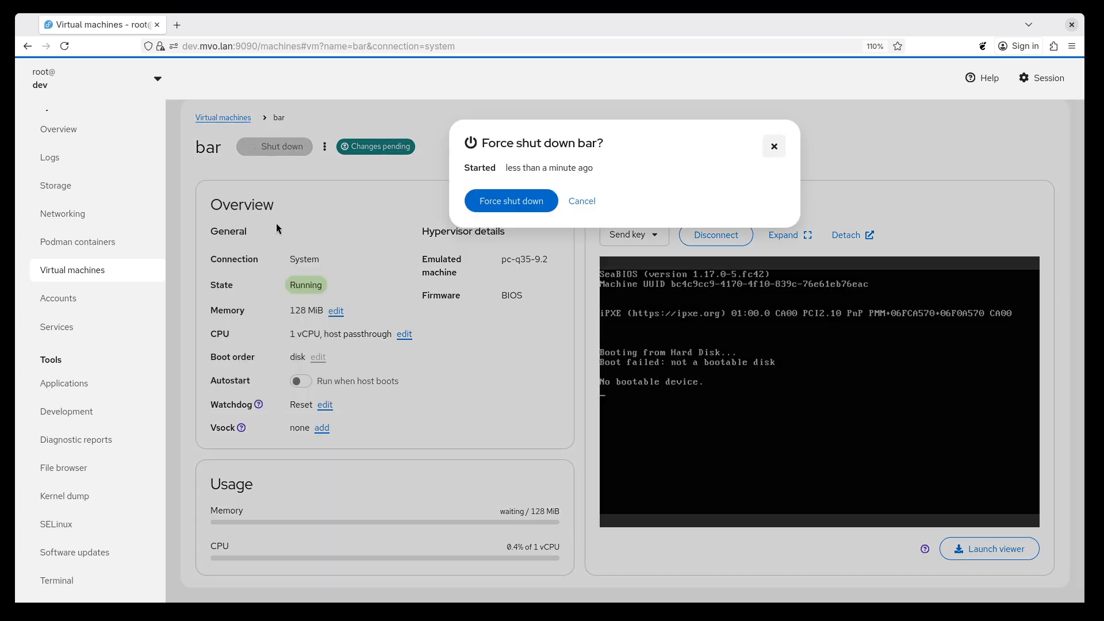
pyautogui.click(517, 203)
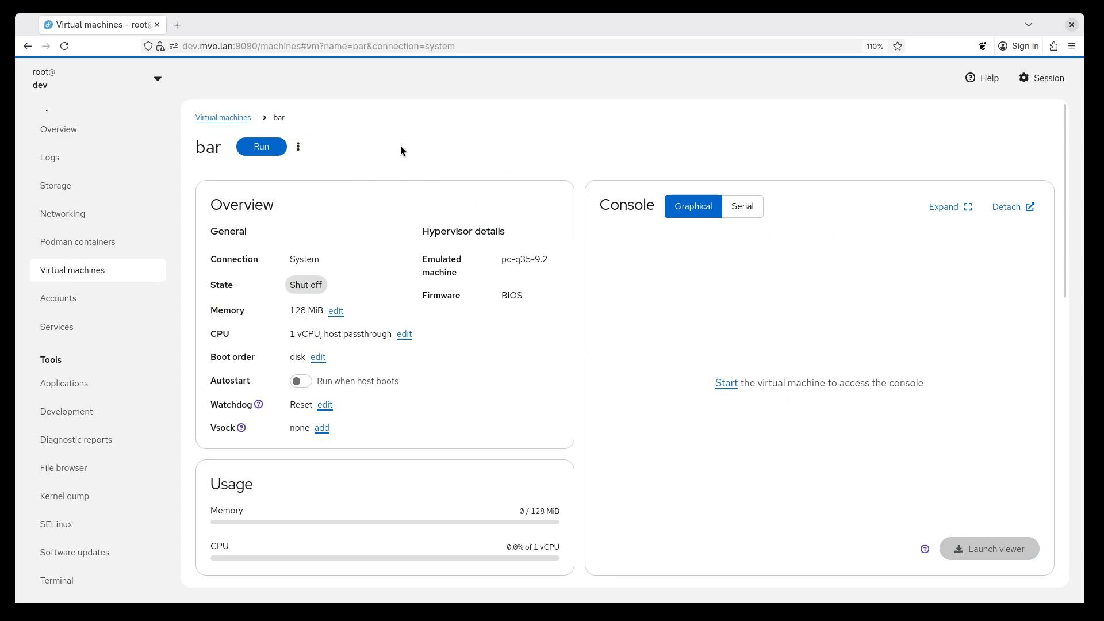
pyautogui.click(265, 147)
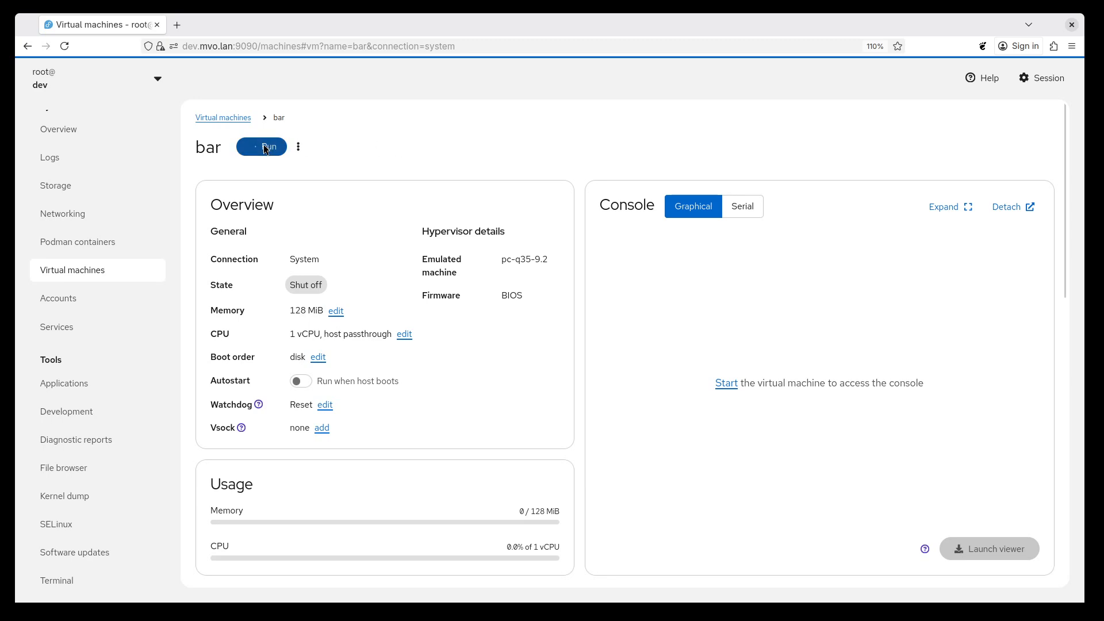
# Change the running bar machine's network interface to another model again and save the settings.
pyautogui.scroll(-10, 447, 292)
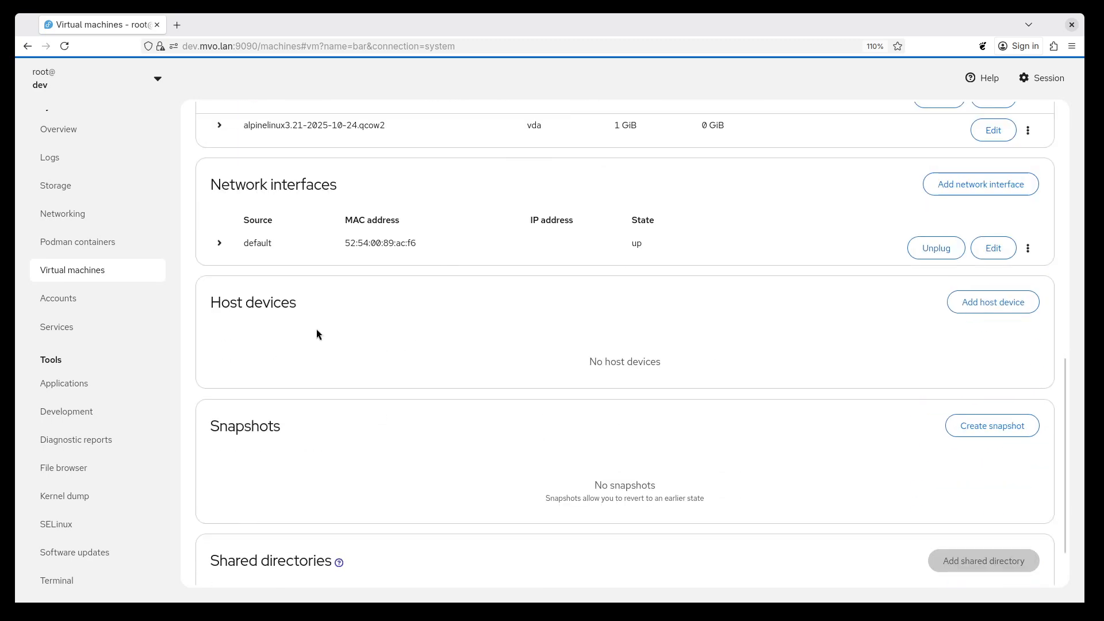
pyautogui.click(990, 248)
pyautogui.click(650, 250)
pyautogui.click(624, 275)
pyautogui.click(401, 380)
# Apply bar's pending network interface change with a forced shutdown and restart.
pyautogui.scroll(10, 571, 384)
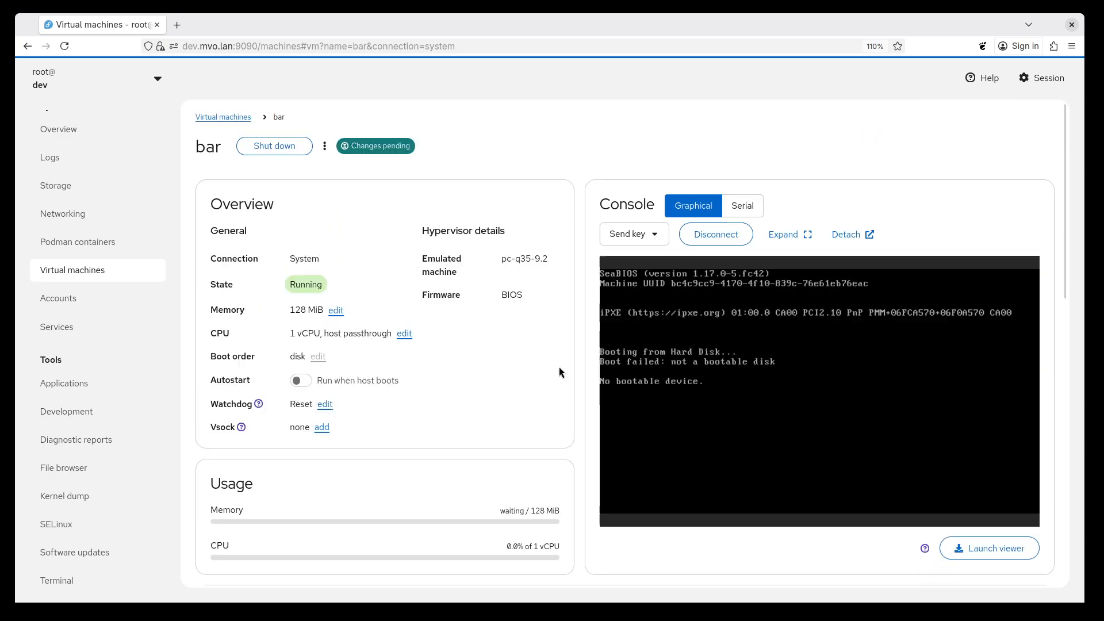
pyautogui.click(390, 151)
pyautogui.click(278, 241)
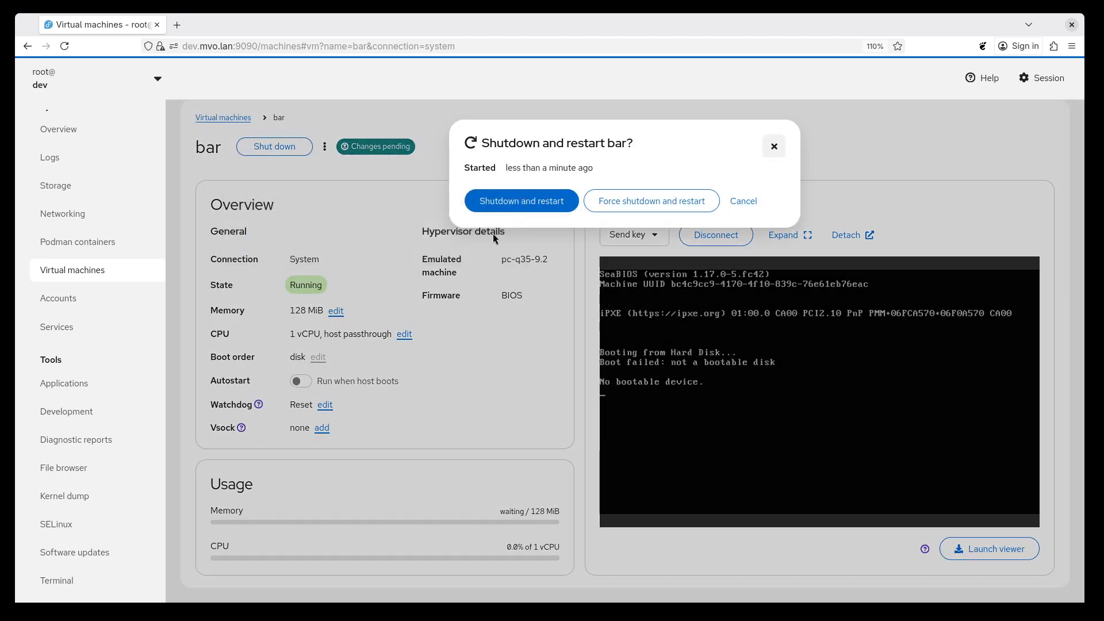
pyautogui.click(648, 201)
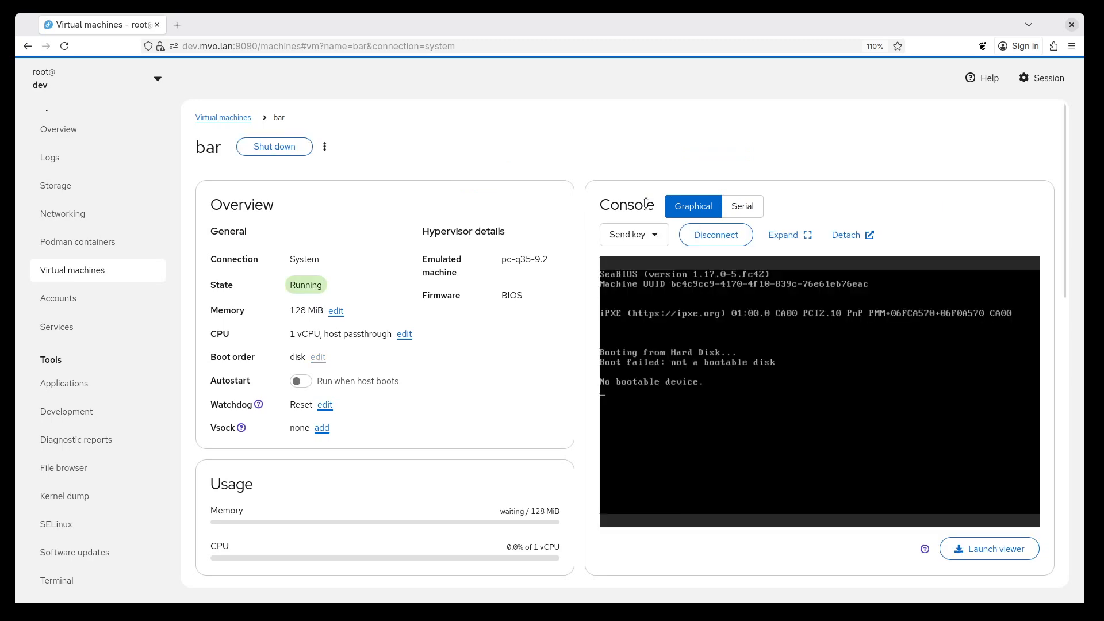